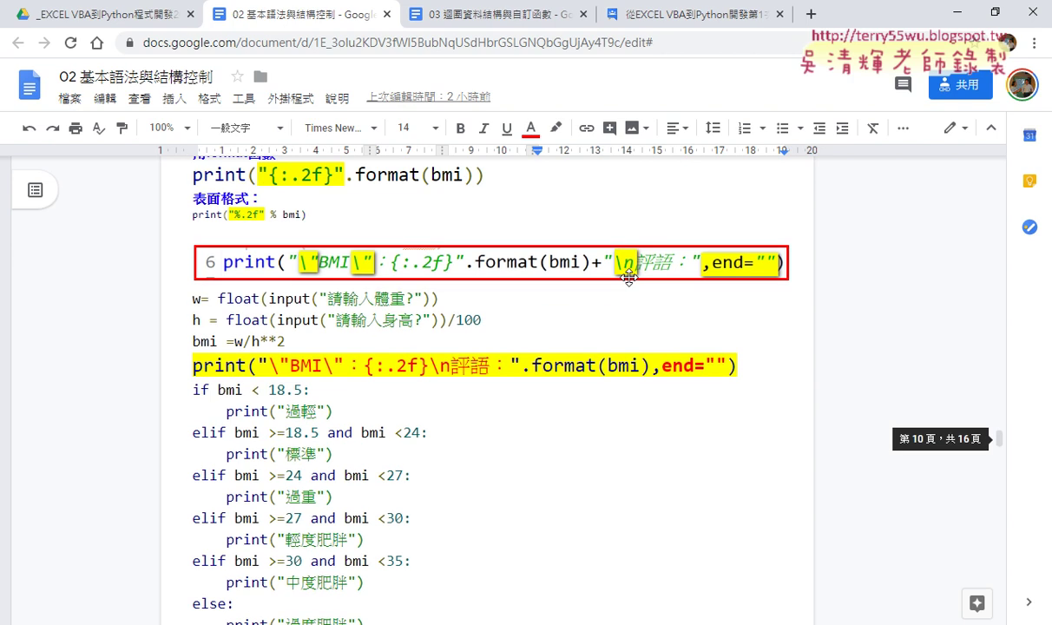
- Highlight round(bmi,2), format(bmi) and the {:.2f} precision string in the BMI code
{"action": "scroll", "coordinate": [630, 276], "scroll_direction": "up", "scroll_amount": 1}
{"action": "scroll", "coordinate": [629, 290], "scroll_direction": "up", "scroll_amount": 1}
{"action": "scroll", "coordinate": [627, 295], "scroll_direction": "up", "scroll_amount": 1}
{"action": "scroll", "coordinate": [626, 295], "scroll_direction": "up", "scroll_amount": 1}
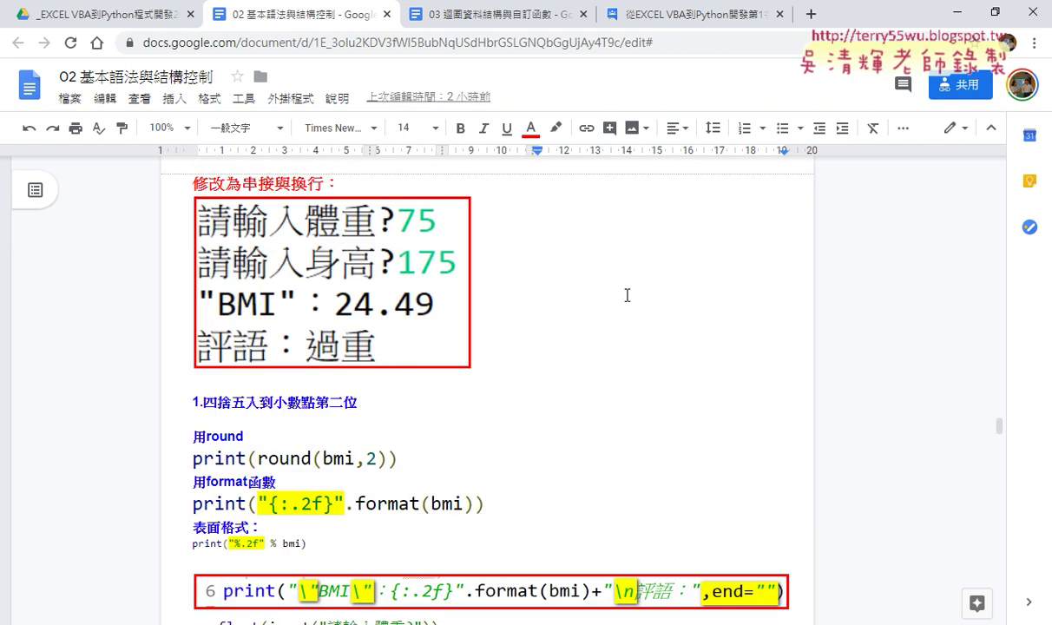
{"action": "scroll", "coordinate": [568, 323], "scroll_direction": "down", "scroll_amount": 1}
{"action": "scroll", "coordinate": [560, 323], "scroll_direction": "down", "scroll_amount": 1}
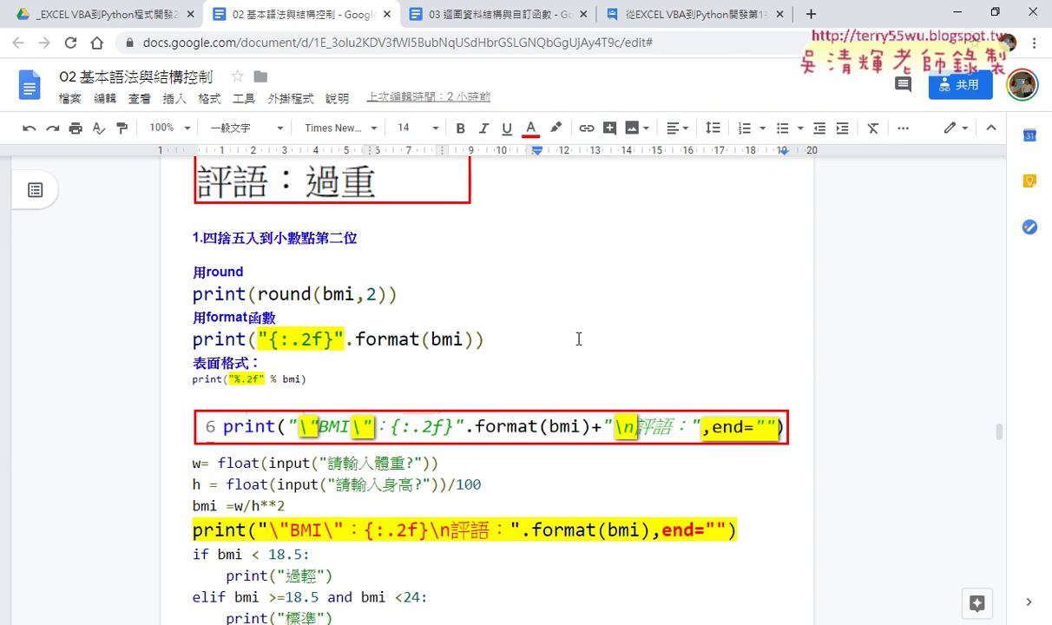
{"action": "scroll", "coordinate": [579, 338], "scroll_direction": "down", "scroll_amount": 1}
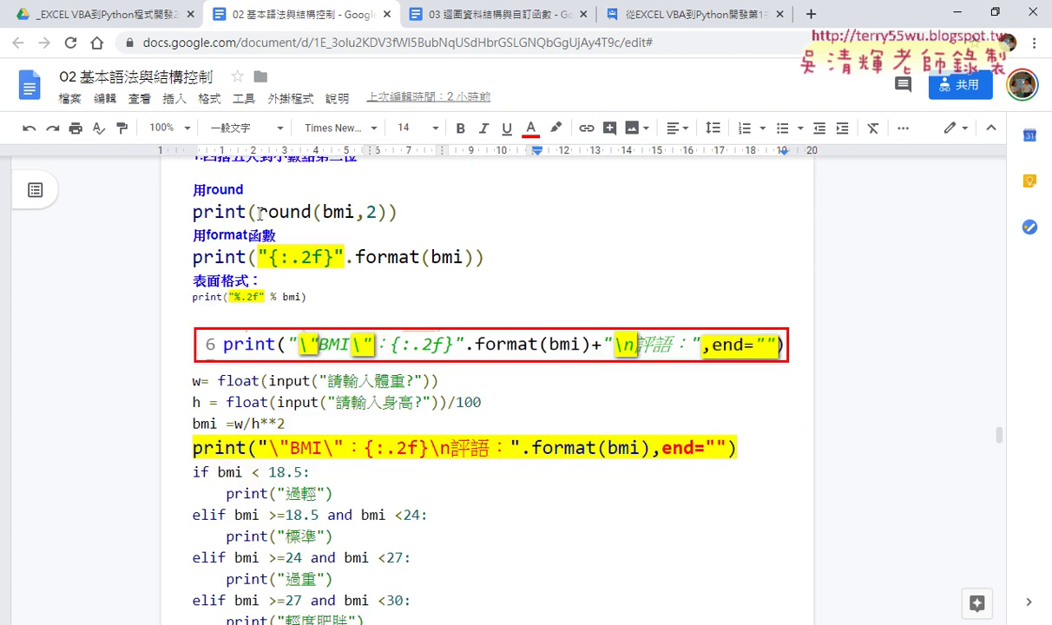
{"action": "left_click_drag", "start_coordinate": [260, 213], "coordinate": [364, 208]}
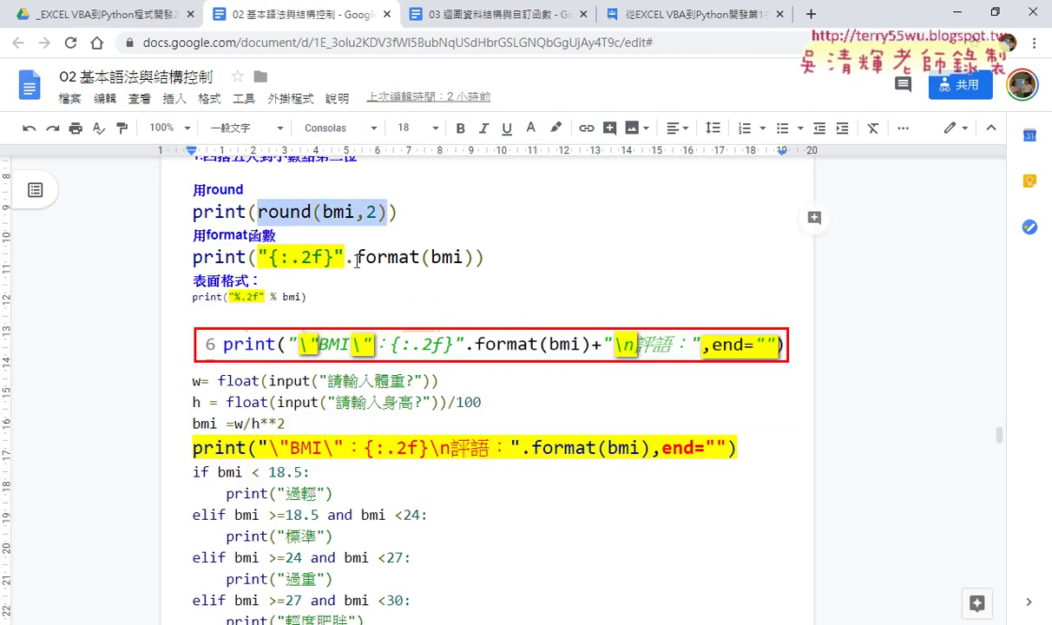
{"action": "left_click_drag", "start_coordinate": [355, 258], "coordinate": [473, 257]}
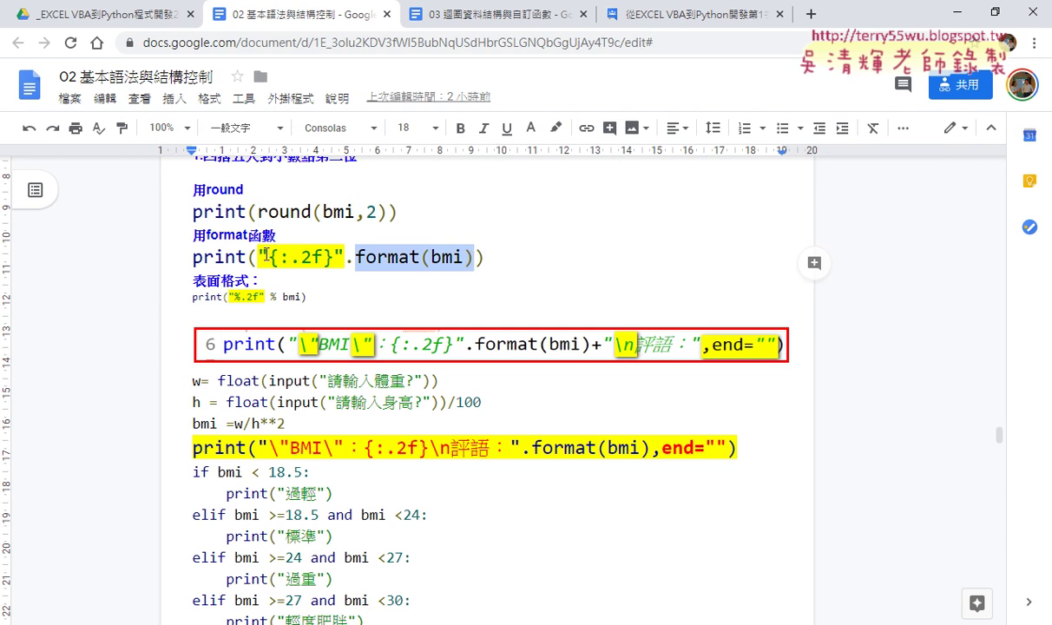
{"action": "left_click_drag", "start_coordinate": [259, 255], "coordinate": [344, 255]}
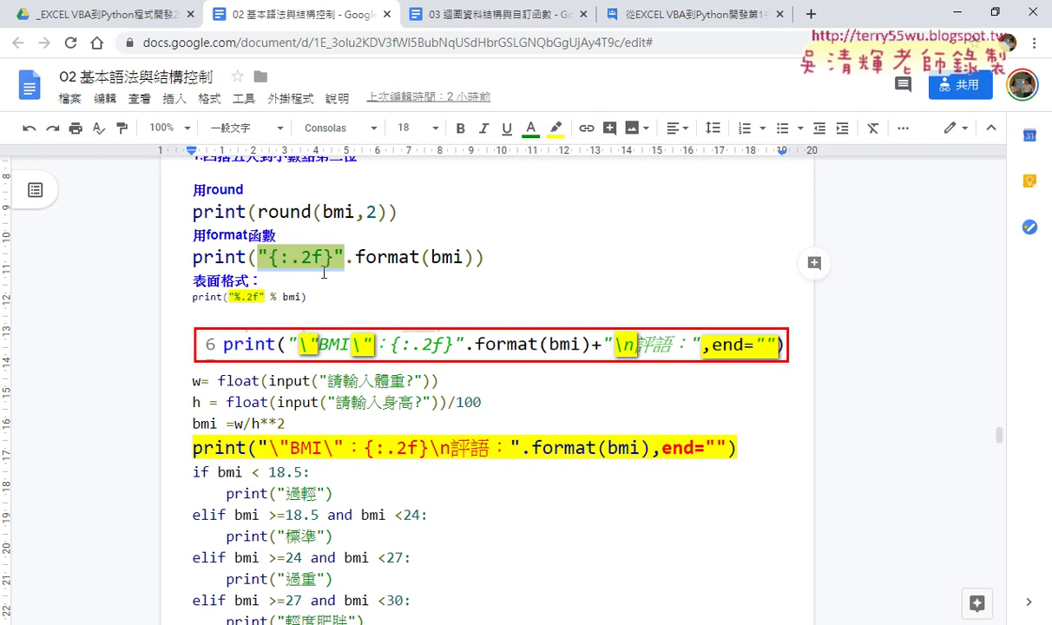
{"action": "left_click_drag", "start_coordinate": [280, 257], "coordinate": [321, 258]}
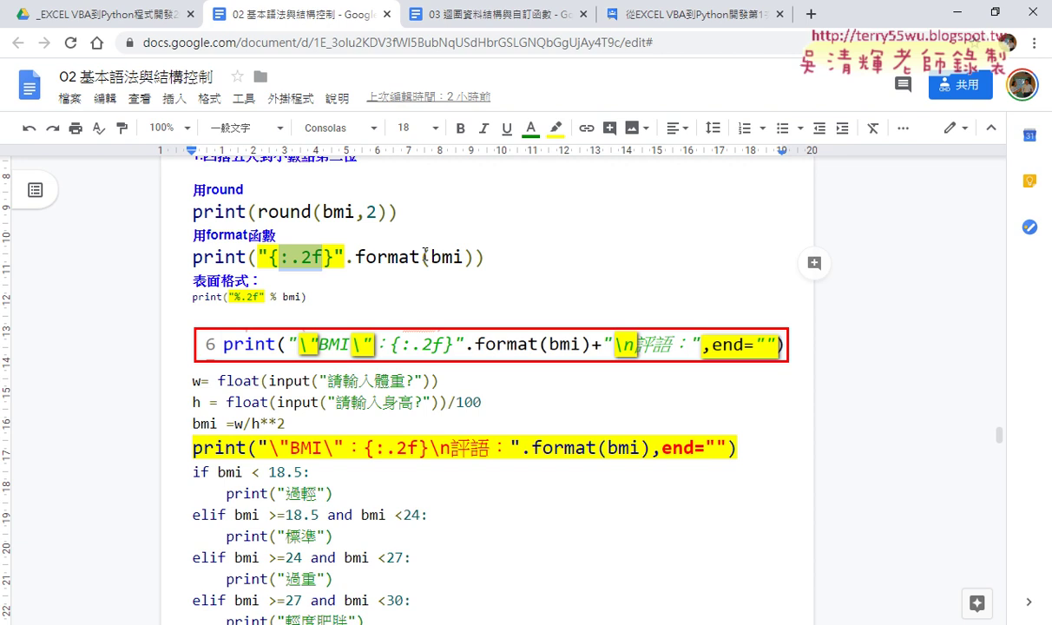
- Highlight the \n newline escape, the backslash after BMI and end= in the yellow print line
{"action": "scroll", "coordinate": [470, 302], "scroll_direction": "down", "scroll_amount": 1}
{"action": "scroll", "coordinate": [470, 307], "scroll_direction": "down", "scroll_amount": 4}
{"action": "scroll", "coordinate": [363, 310], "scroll_direction": "down", "scroll_amount": 2}
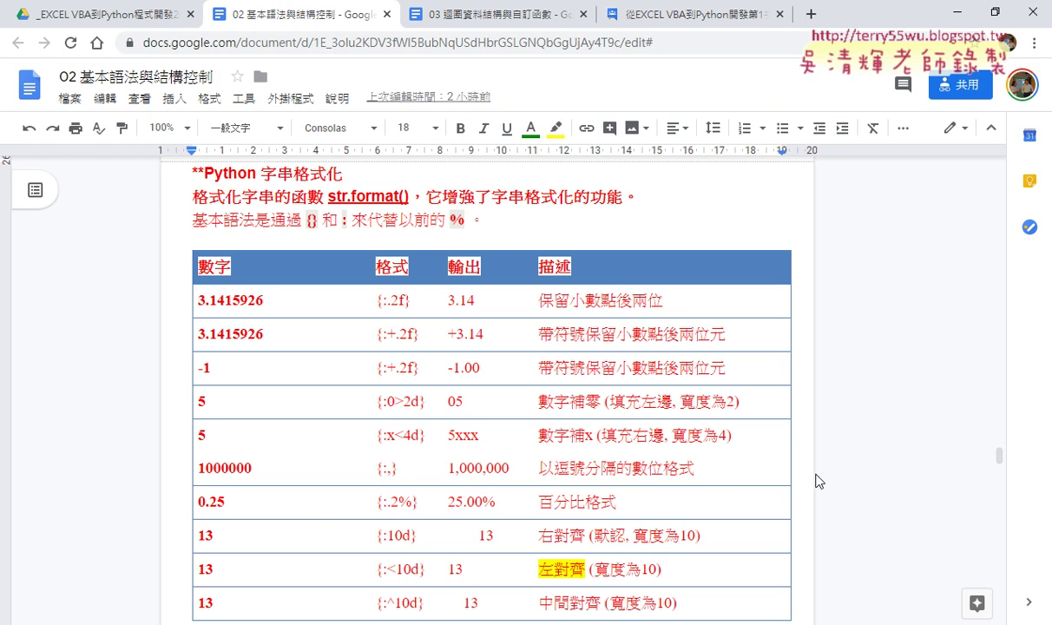
{"action": "scroll", "coordinate": [815, 480], "scroll_direction": "up", "scroll_amount": 1}
{"action": "scroll", "coordinate": [815, 480], "scroll_direction": "up", "scroll_amount": 3}
{"action": "scroll", "coordinate": [815, 480], "scroll_direction": "up", "scroll_amount": 2}
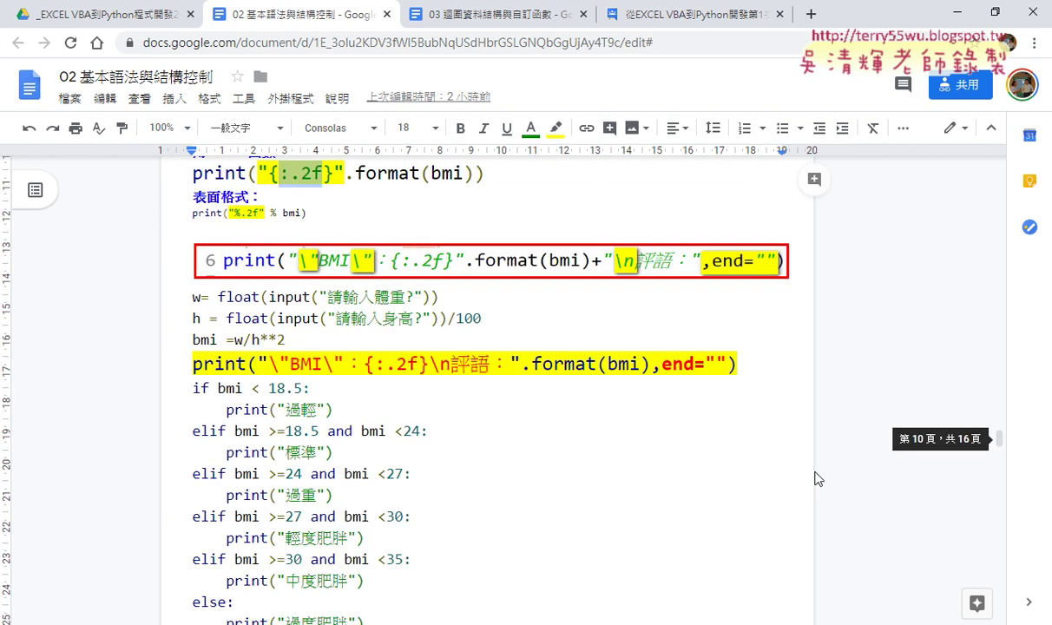
{"action": "left_click", "coordinate": [563, 439]}
{"action": "left_click_drag", "start_coordinate": [429, 365], "coordinate": [449, 365]}
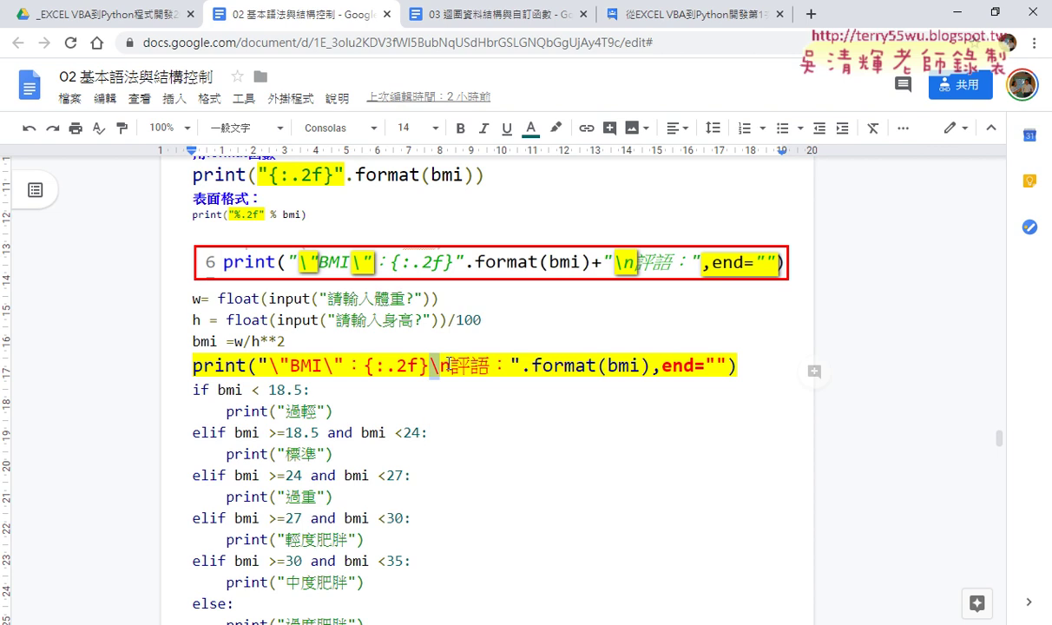
{"action": "left_click_drag", "start_coordinate": [322, 365], "coordinate": [345, 365]}
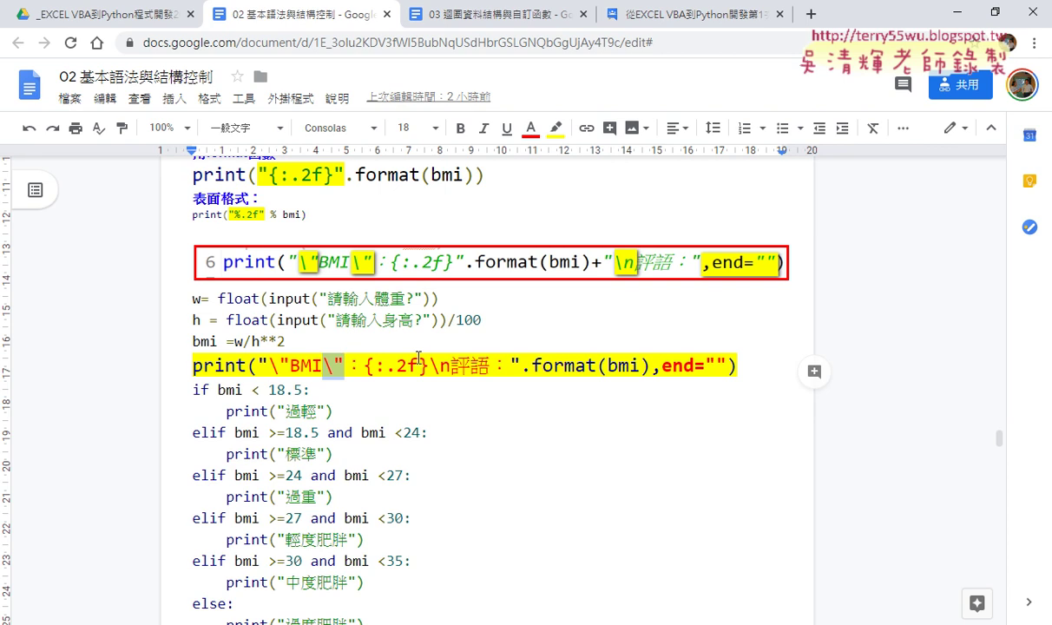
{"action": "left_click_drag", "start_coordinate": [430, 365], "coordinate": [450, 365]}
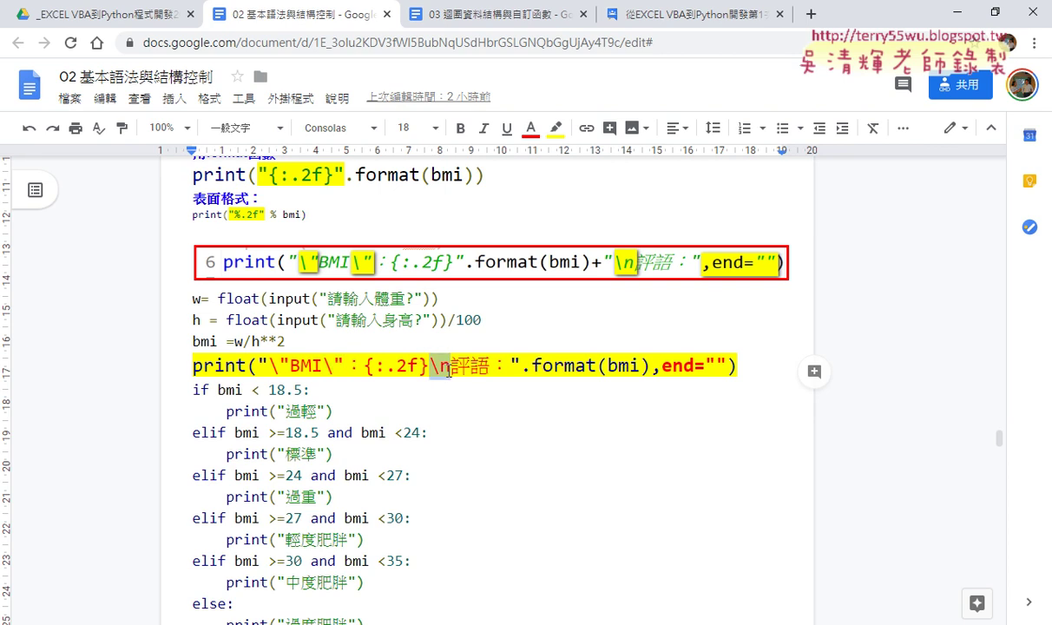
{"action": "left_click_drag", "start_coordinate": [652, 365], "coordinate": [727, 363]}
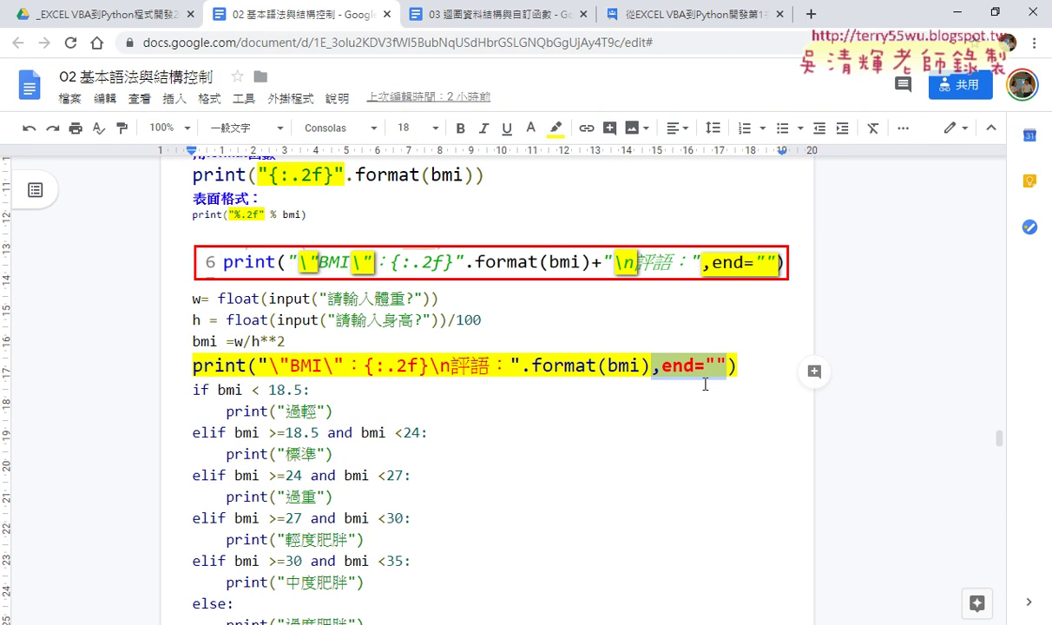
{"action": "scroll", "coordinate": [555, 424], "scroll_direction": "down", "scroll_amount": 1}
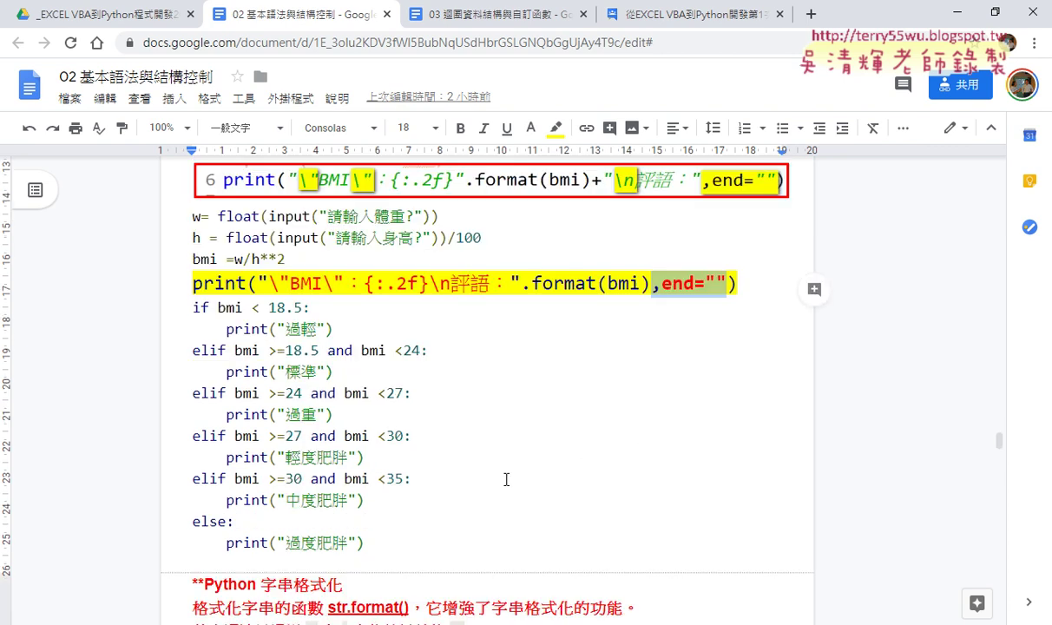
{"action": "mouse_move", "coordinate": [366, 542]}
{"action": "left_mouse_down"}
{"action": "mouse_move", "coordinate": [290, 473]}
{"action": "mouse_move", "coordinate": [176, 313]}
{"action": "left_mouse_up"}
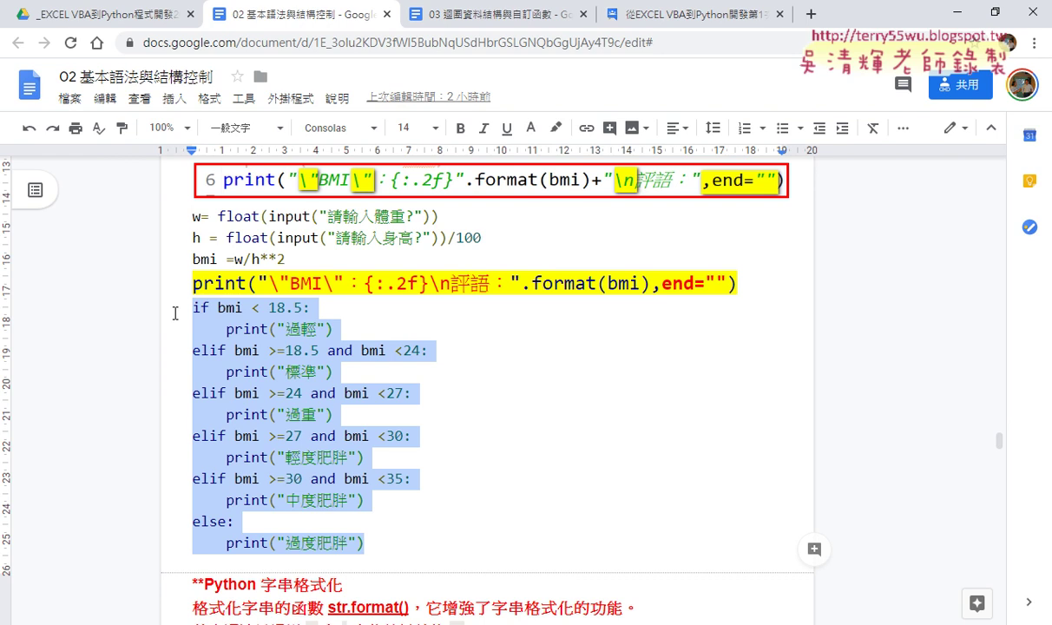
- Switch to the 03 迴圈資料結構與自訂函數 notes and highlight the for loop and range(1,100)
{"action": "left_click", "coordinate": [508, 19]}
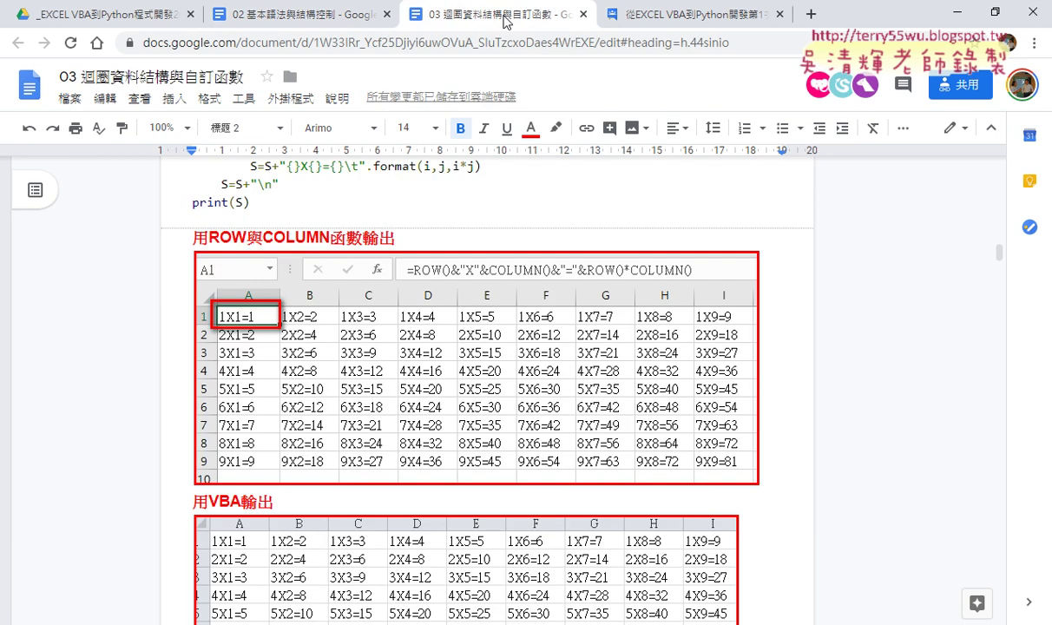
{"action": "scroll", "coordinate": [1000, 233], "scroll_direction": "up", "scroll_amount": 5}
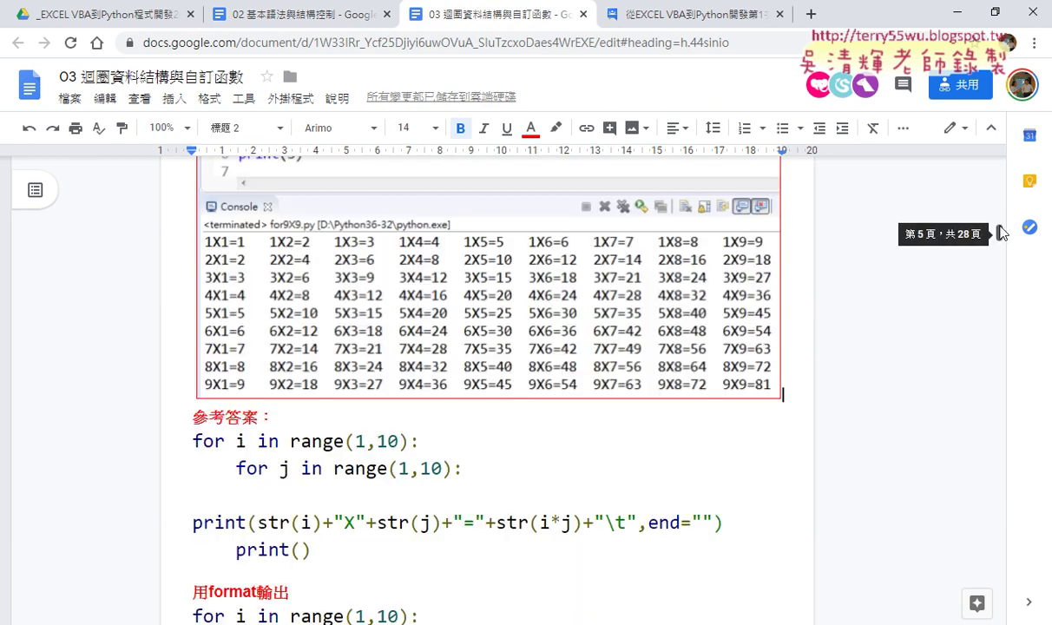
{"action": "left_click_drag", "start_coordinate": [1000, 232], "coordinate": [1000, 172]}
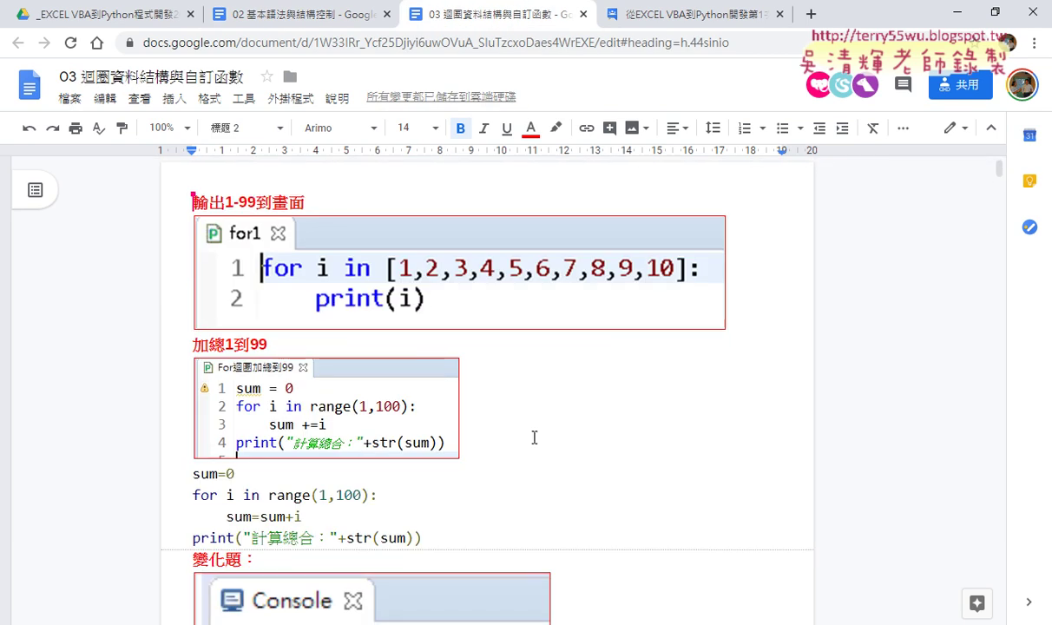
{"action": "scroll", "coordinate": [521, 425], "scroll_direction": "down", "scroll_amount": 1}
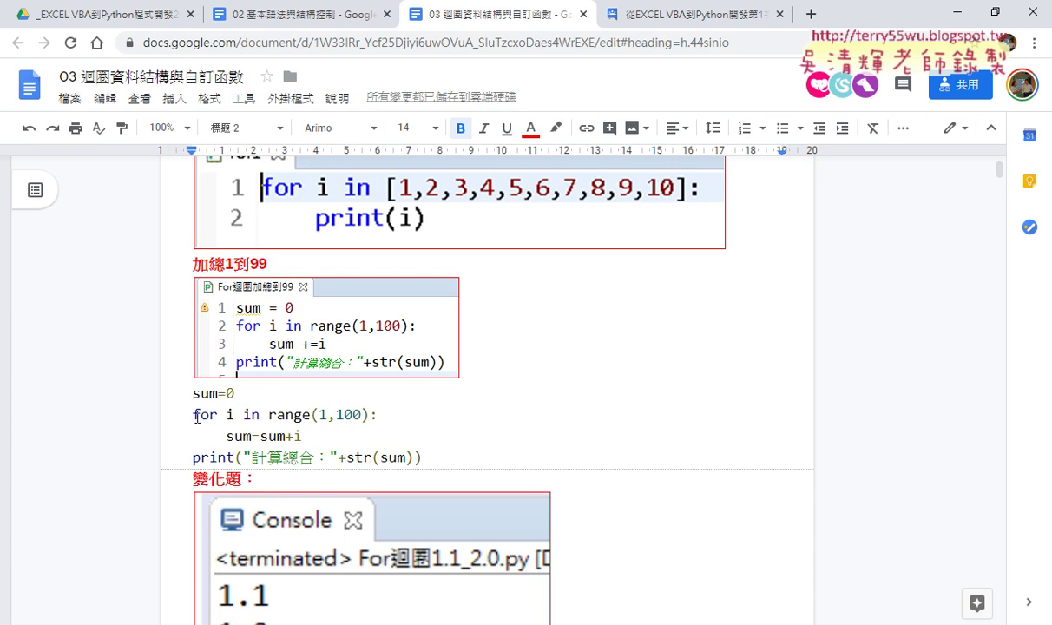
{"action": "left_click_drag", "start_coordinate": [193, 415], "coordinate": [469, 451]}
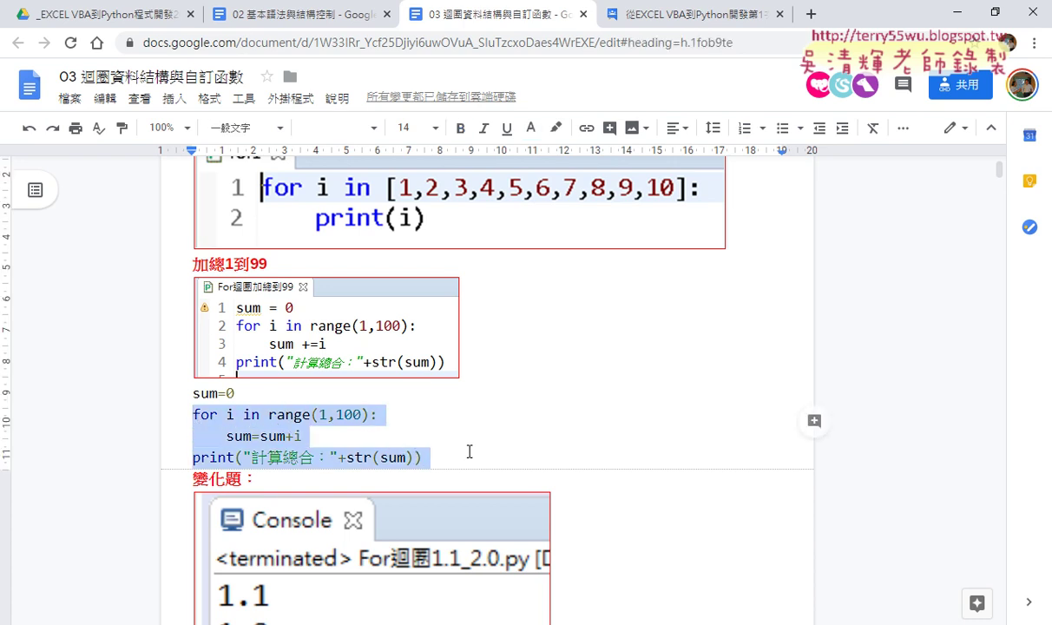
{"action": "scroll", "coordinate": [503, 442], "scroll_direction": "down", "scroll_amount": 1}
{"action": "left_click", "coordinate": [269, 331]}
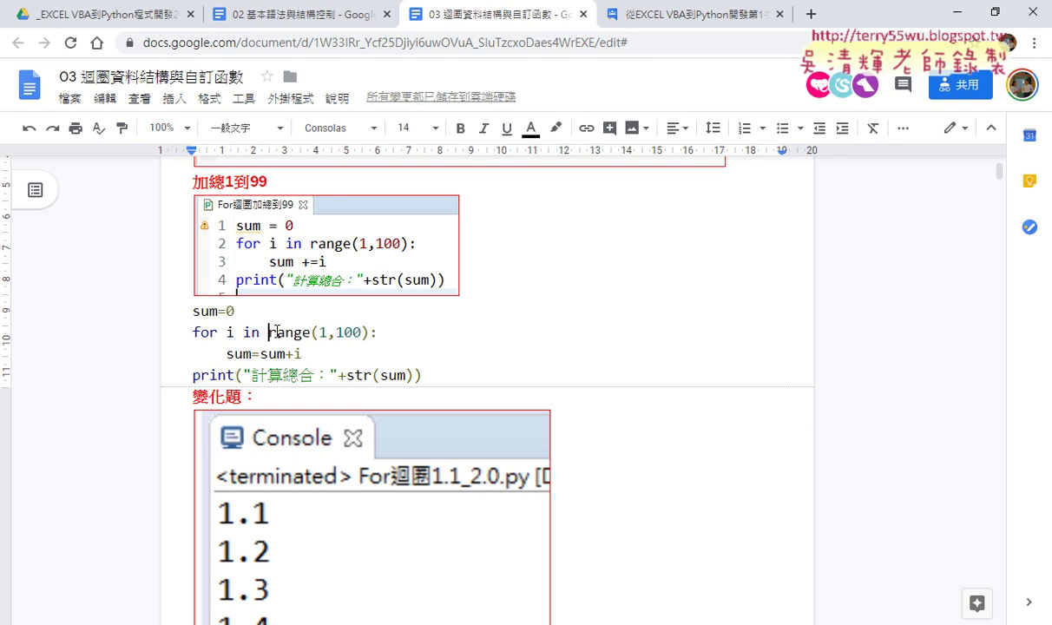
{"action": "left_click_drag", "start_coordinate": [269, 331], "coordinate": [369, 331]}
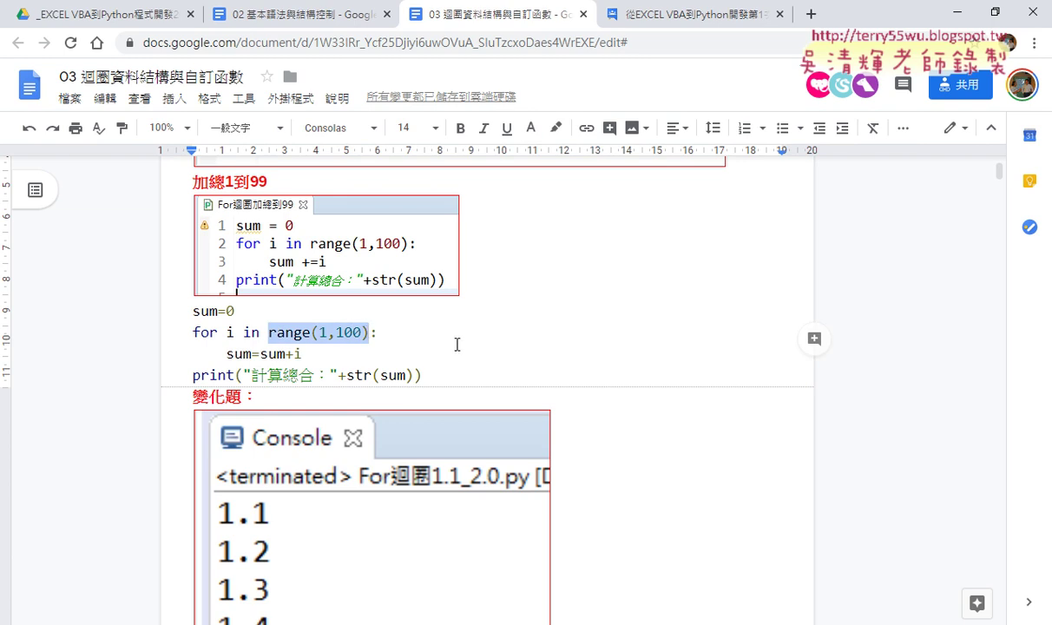
- Scroll down and highlight the word break in the section heading
{"action": "scroll", "coordinate": [622, 395], "scroll_direction": "down", "scroll_amount": 1}
{"action": "scroll", "coordinate": [622, 395], "scroll_direction": "down", "scroll_amount": 2}
{"action": "scroll", "coordinate": [622, 394], "scroll_direction": "down", "scroll_amount": 4}
{"action": "scroll", "coordinate": [622, 395], "scroll_direction": "down", "scroll_amount": 3}
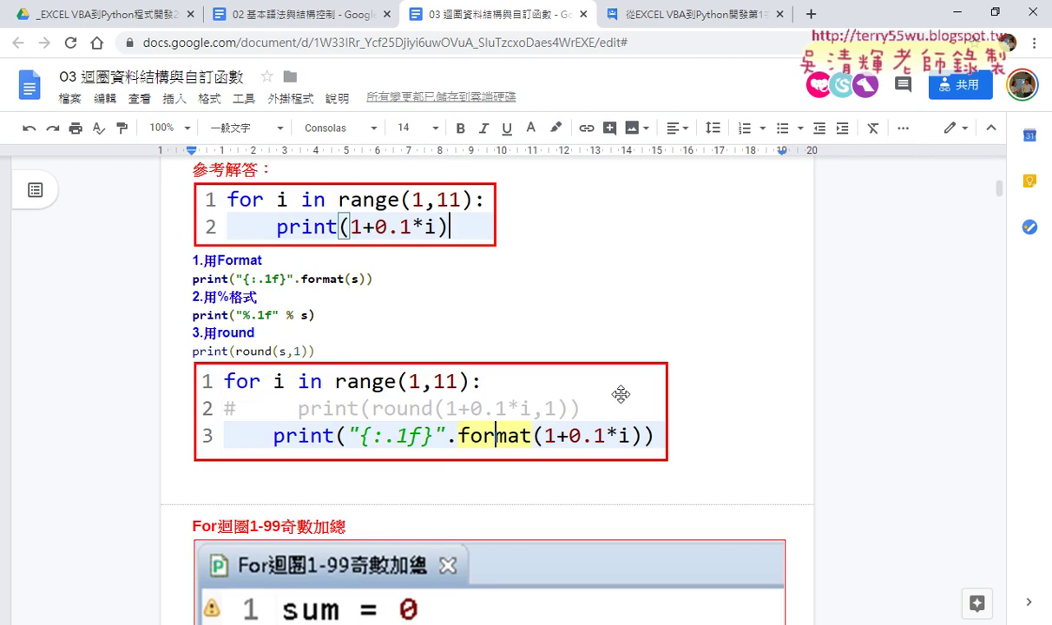
{"action": "scroll", "coordinate": [622, 394], "scroll_direction": "down", "scroll_amount": 2}
{"action": "scroll", "coordinate": [621, 396], "scroll_direction": "down", "scroll_amount": 2}
{"action": "scroll", "coordinate": [621, 396], "scroll_direction": "down", "scroll_amount": 2}
{"action": "scroll", "coordinate": [622, 399], "scroll_direction": "down", "scroll_amount": 1}
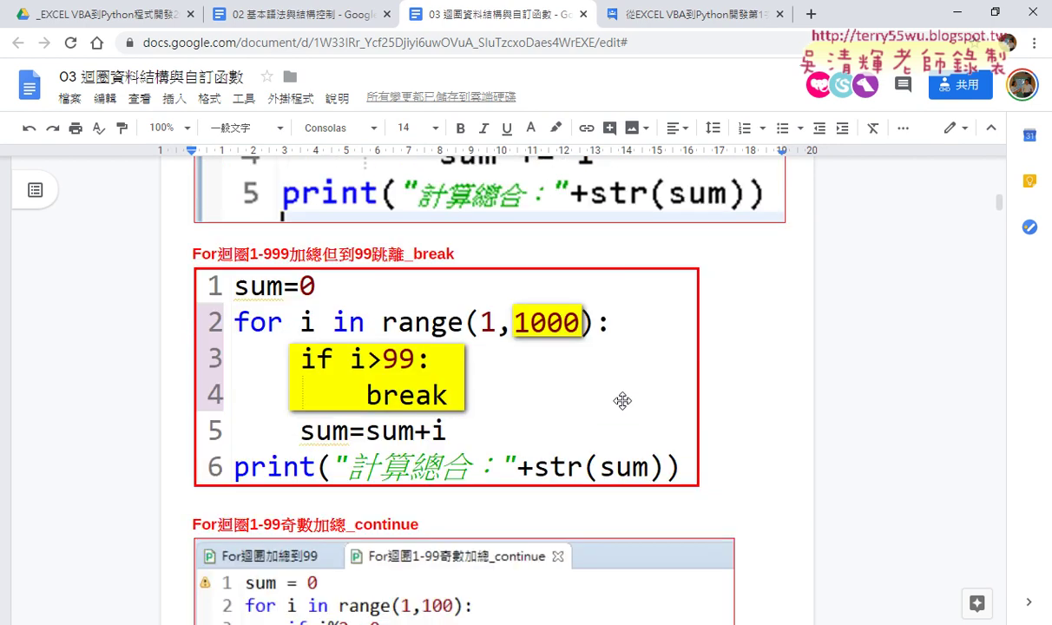
{"action": "double_click", "coordinate": [457, 253]}
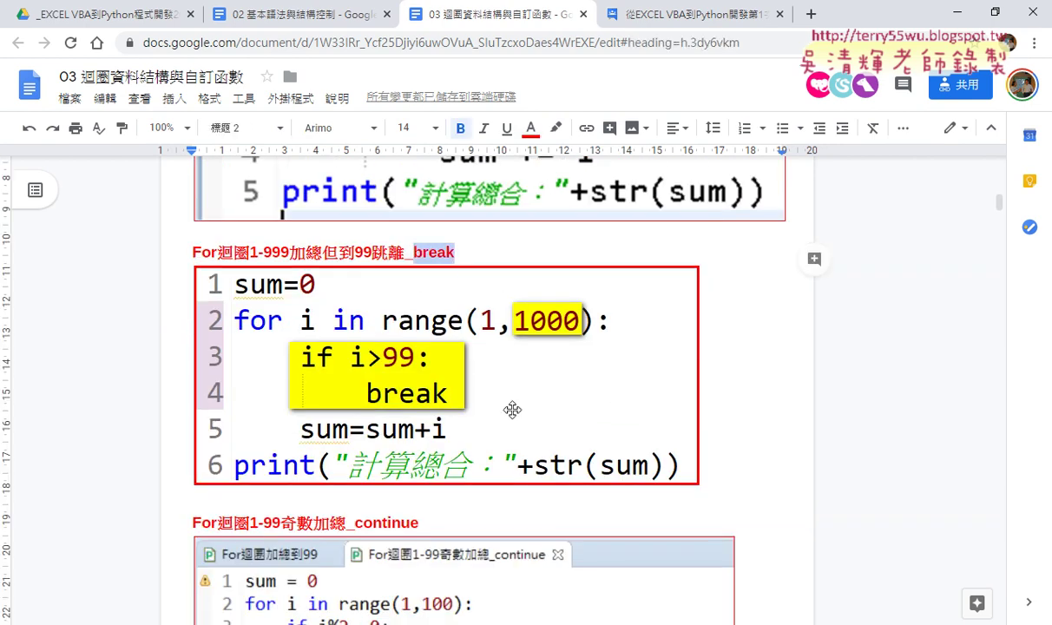
{"action": "scroll", "coordinate": [474, 387], "scroll_direction": "down", "scroll_amount": 2}
{"action": "left_click_drag", "start_coordinate": [419, 356], "coordinate": [337, 340]}
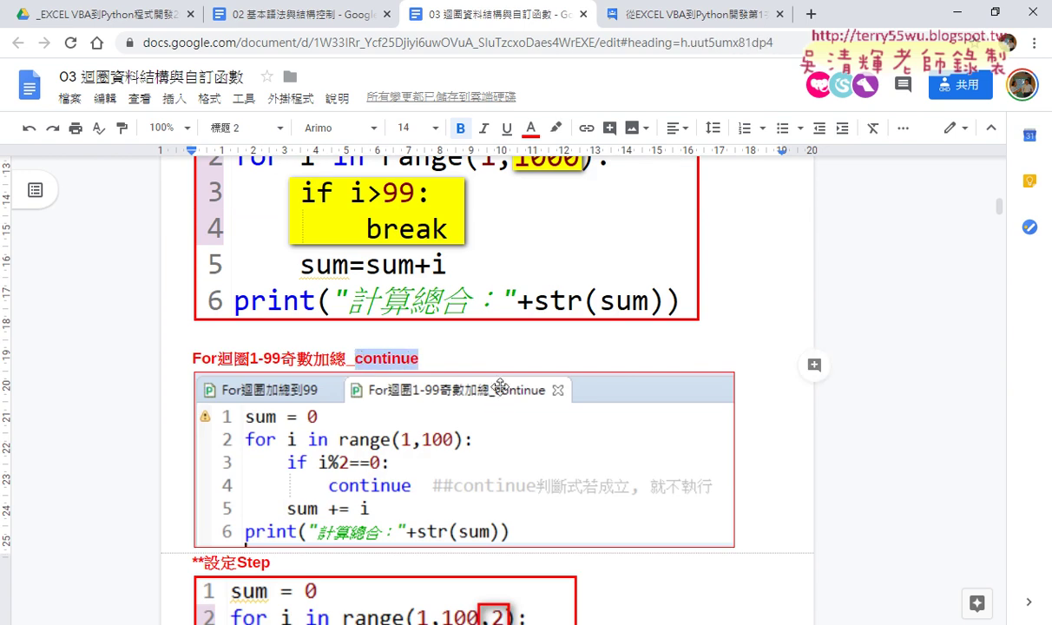
- Highlight the format string through end= on the star-triangle print line
{"action": "scroll", "coordinate": [487, 387], "scroll_direction": "down", "scroll_amount": 2}
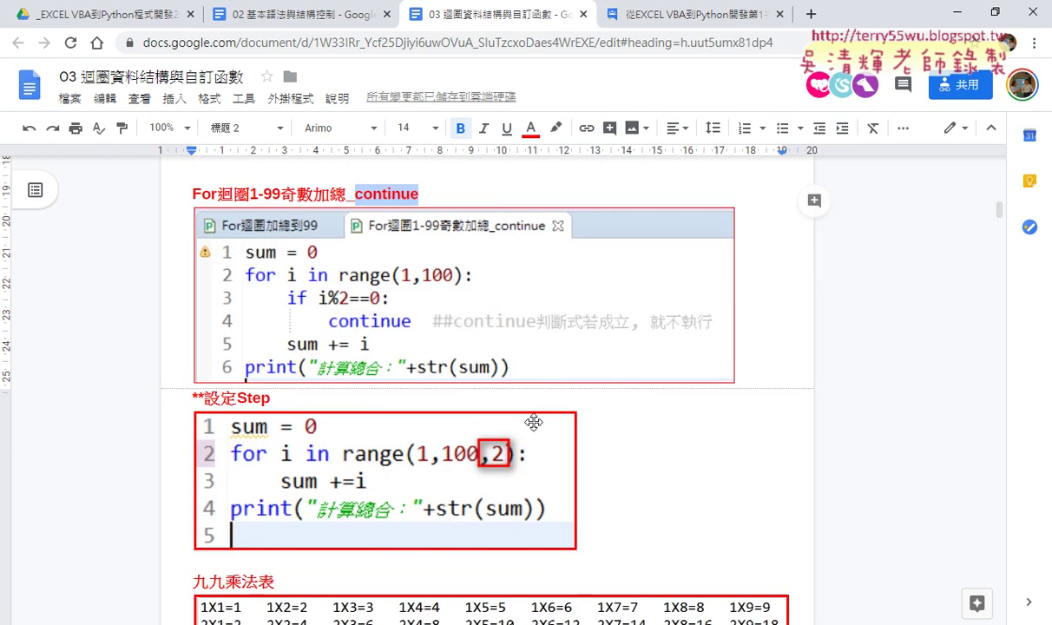
{"action": "scroll", "coordinate": [534, 423], "scroll_direction": "down", "scroll_amount": 2}
{"action": "scroll", "coordinate": [533, 422], "scroll_direction": "down", "scroll_amount": 2}
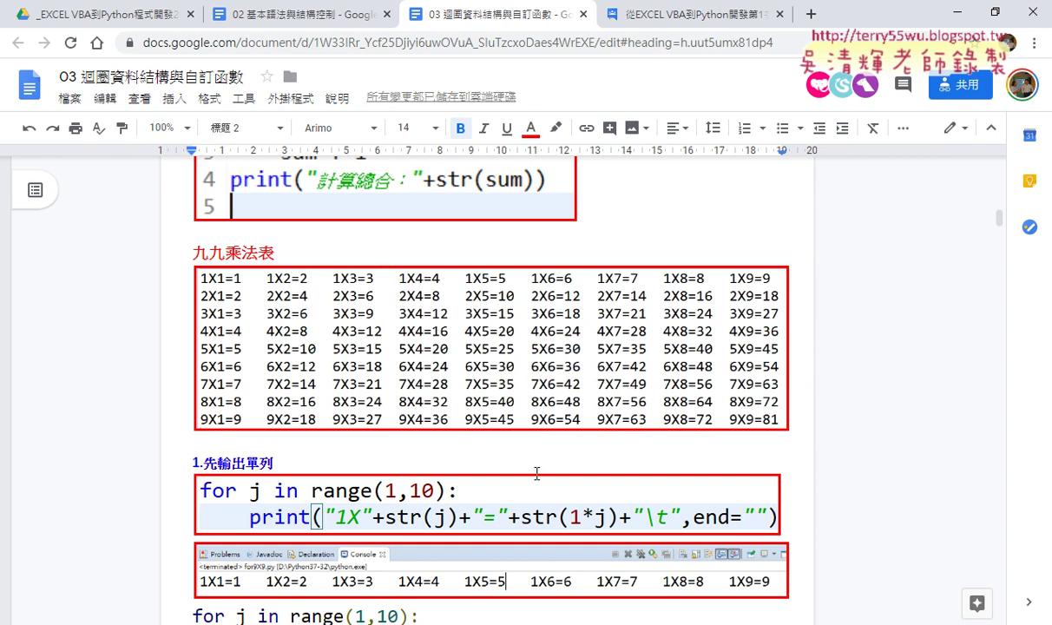
{"action": "scroll", "coordinate": [508, 447], "scroll_direction": "down", "scroll_amount": 2}
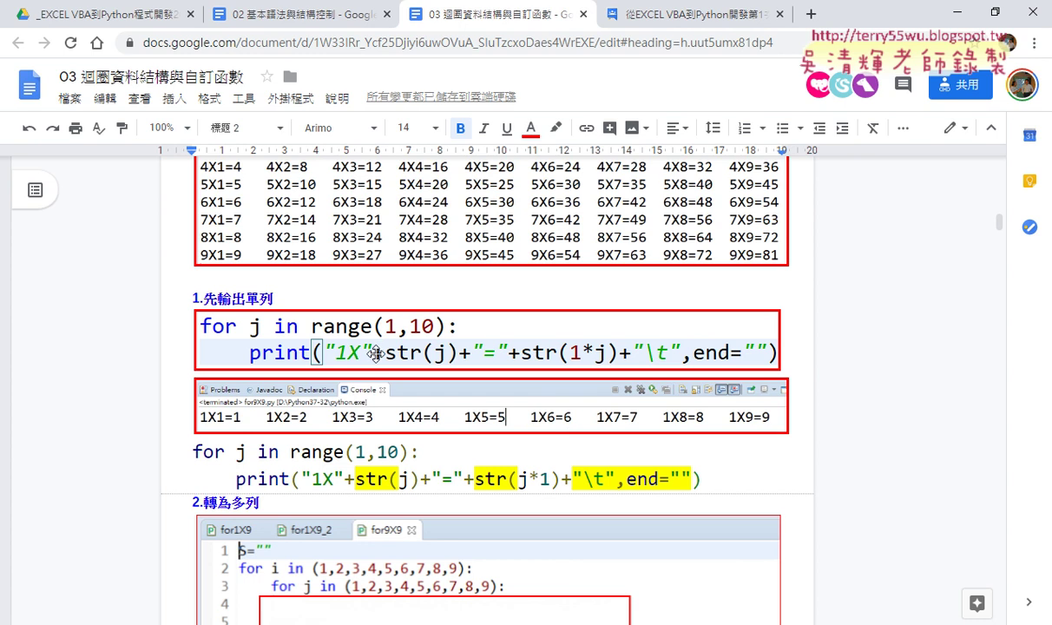
{"action": "scroll", "coordinate": [410, 369], "scroll_direction": "down", "scroll_amount": 2}
{"action": "scroll", "coordinate": [454, 386], "scroll_direction": "down", "scroll_amount": 2}
{"action": "scroll", "coordinate": [455, 385], "scroll_direction": "down", "scroll_amount": 4}
{"action": "scroll", "coordinate": [469, 383], "scroll_direction": "down", "scroll_amount": 1}
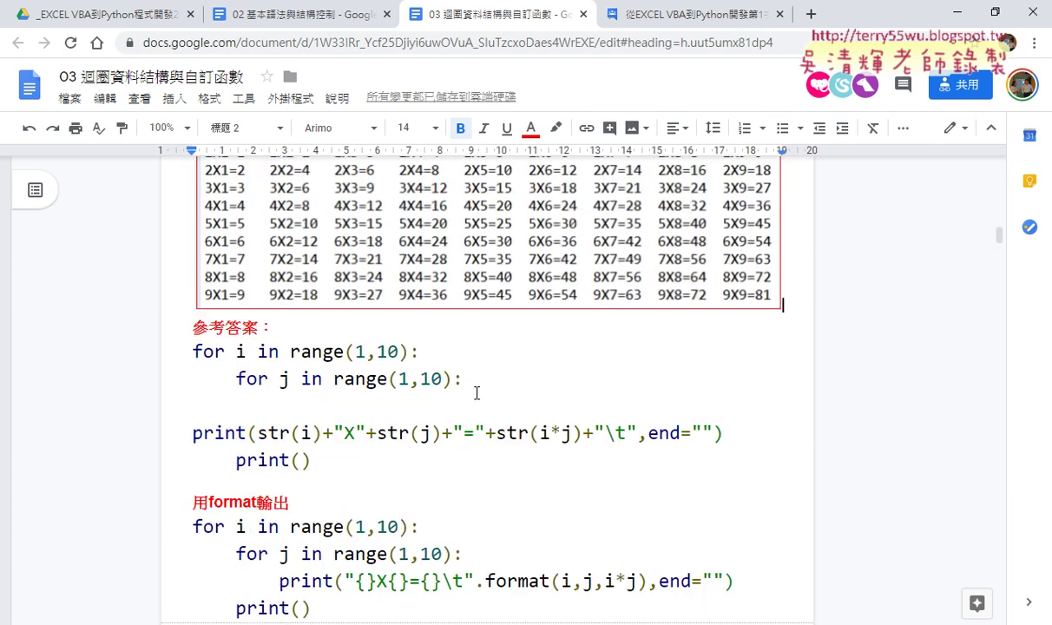
{"action": "scroll", "coordinate": [476, 389], "scroll_direction": "down", "scroll_amount": 1}
{"action": "left_click_drag", "start_coordinate": [345, 417], "coordinate": [723, 416]}
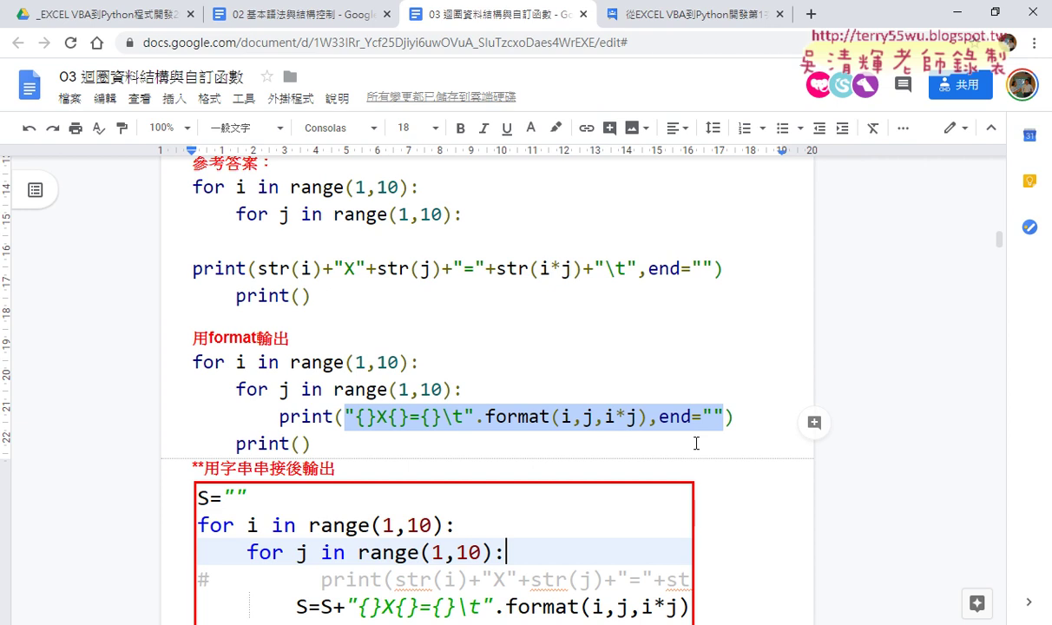
- Scroll past the star-triangle examples to the Whlie迴圈加總到99 code box
{"action": "scroll", "coordinate": [767, 489], "scroll_direction": "down", "scroll_amount": 2}
{"action": "scroll", "coordinate": [768, 488], "scroll_direction": "down", "scroll_amount": 1}
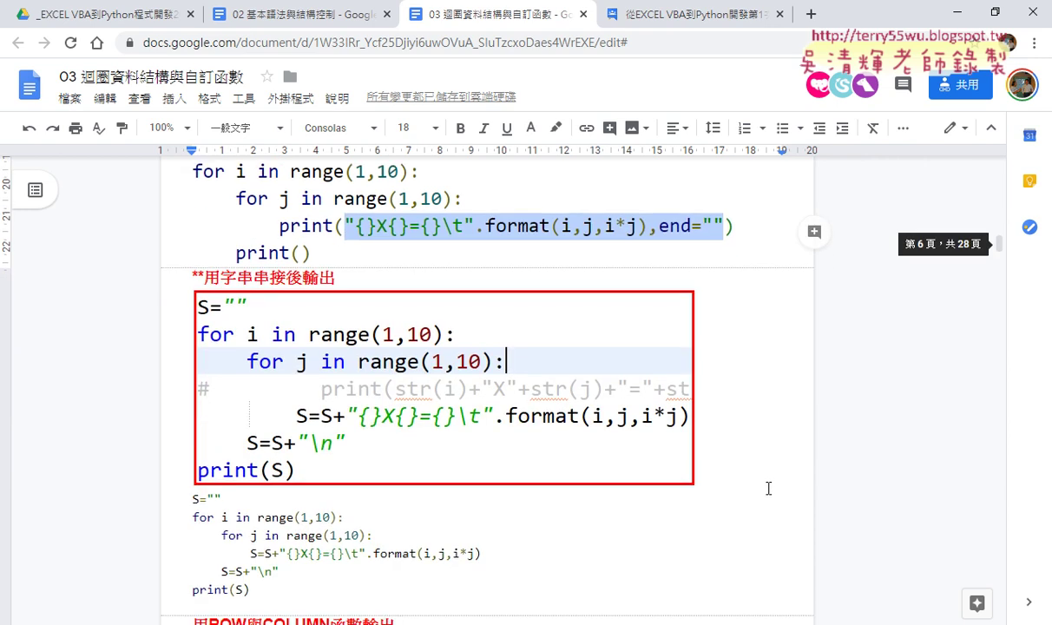
{"action": "scroll", "coordinate": [768, 488], "scroll_direction": "down", "scroll_amount": 4}
{"action": "scroll", "coordinate": [768, 489], "scroll_direction": "down", "scroll_amount": 2}
{"action": "scroll", "coordinate": [768, 488], "scroll_direction": "down", "scroll_amount": 3}
{"action": "scroll", "coordinate": [768, 488], "scroll_direction": "down", "scroll_amount": 3}
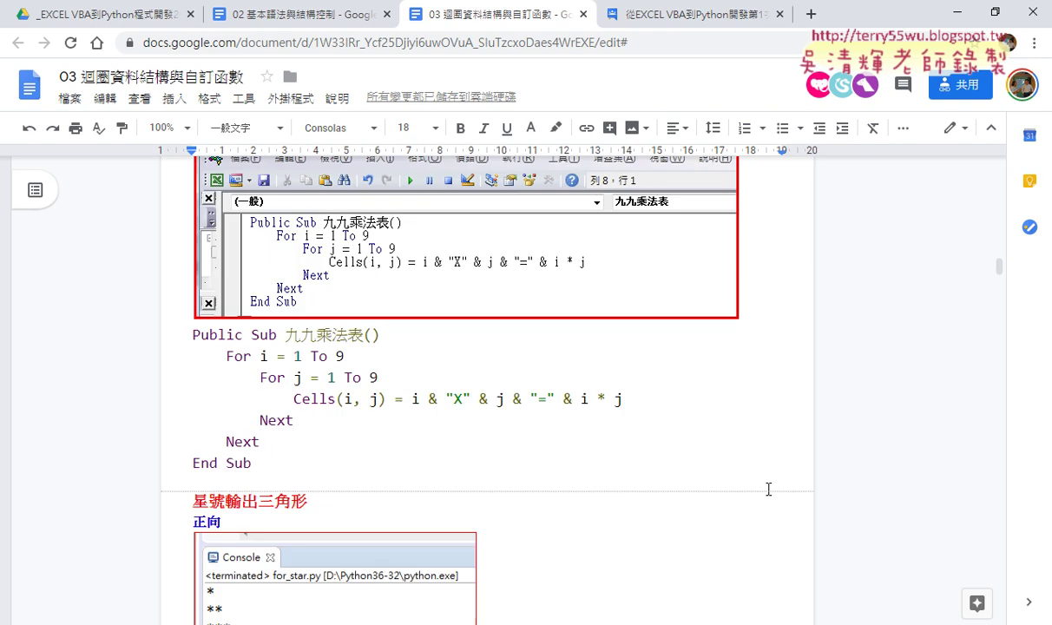
{"action": "scroll", "coordinate": [768, 489], "scroll_direction": "down", "scroll_amount": 1}
{"action": "scroll", "coordinate": [767, 488], "scroll_direction": "down", "scroll_amount": 1}
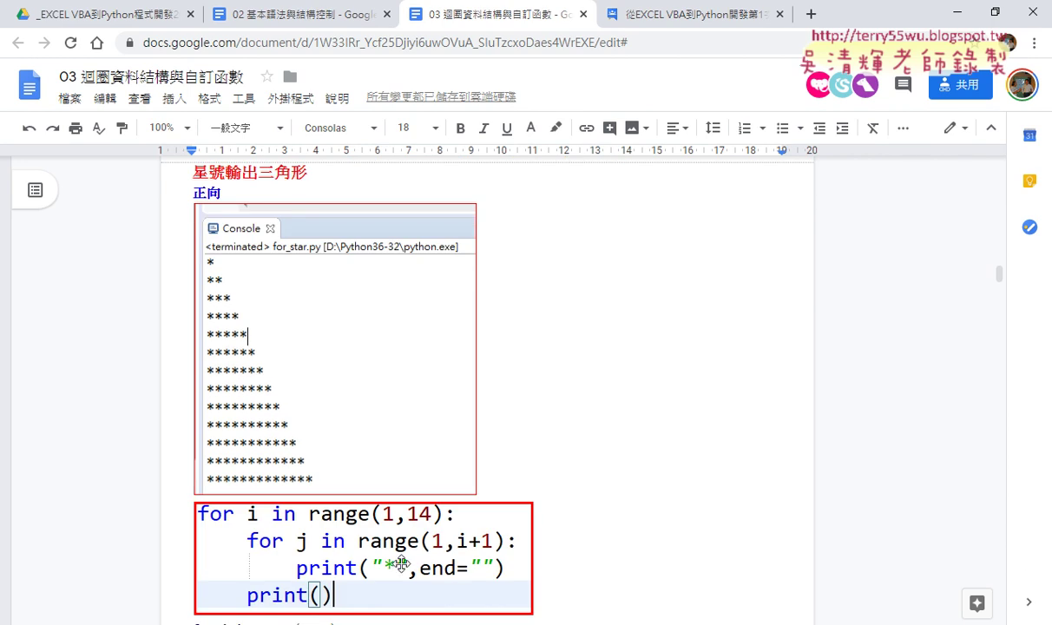
{"action": "scroll", "coordinate": [570, 531], "scroll_direction": "down", "scroll_amount": 3}
{"action": "scroll", "coordinate": [571, 531], "scroll_direction": "down", "scroll_amount": 2}
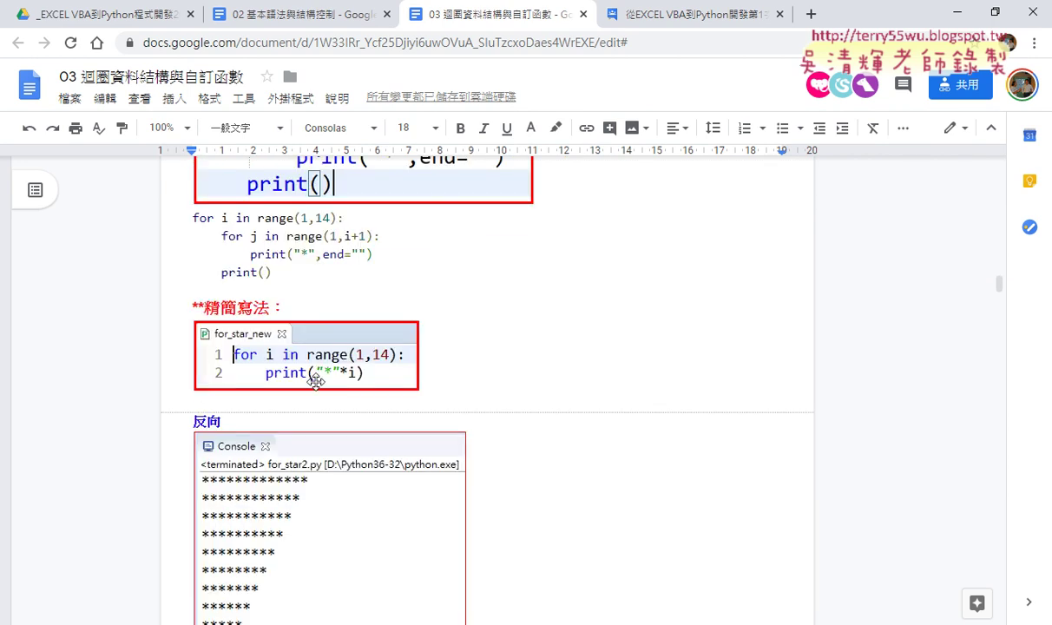
{"action": "scroll", "coordinate": [682, 473], "scroll_direction": "down", "scroll_amount": 1}
{"action": "scroll", "coordinate": [681, 473], "scroll_direction": "down", "scroll_amount": 4}
{"action": "scroll", "coordinate": [681, 473], "scroll_direction": "down", "scroll_amount": 3}
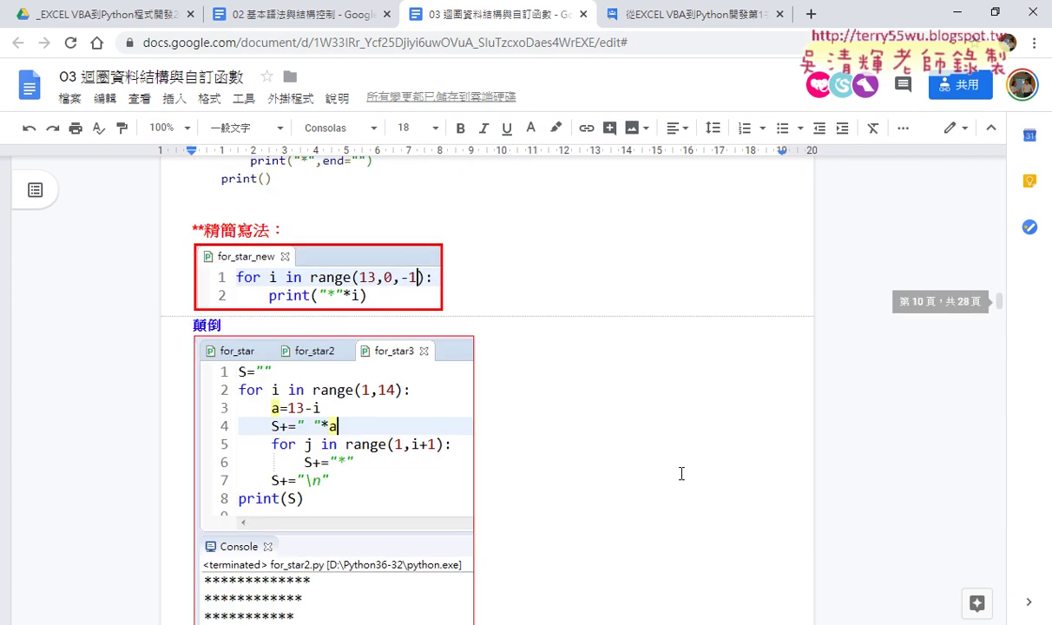
{"action": "scroll", "coordinate": [681, 473], "scroll_direction": "down", "scroll_amount": 3}
{"action": "scroll", "coordinate": [681, 473], "scroll_direction": "down", "scroll_amount": 2}
{"action": "scroll", "coordinate": [681, 473], "scroll_direction": "down", "scroll_amount": 2}
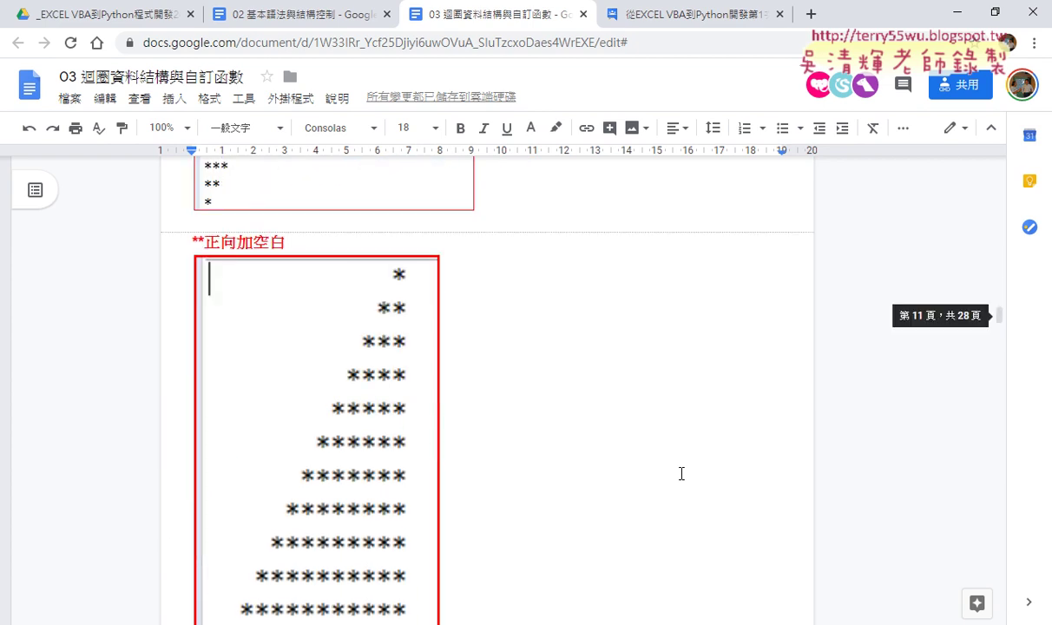
{"action": "scroll", "coordinate": [681, 473], "scroll_direction": "down", "scroll_amount": 2}
{"action": "scroll", "coordinate": [681, 473], "scroll_direction": "down", "scroll_amount": 3}
{"action": "scroll", "coordinate": [681, 473], "scroll_direction": "down", "scroll_amount": 3}
{"action": "scroll", "coordinate": [681, 473], "scroll_direction": "down", "scroll_amount": 3}
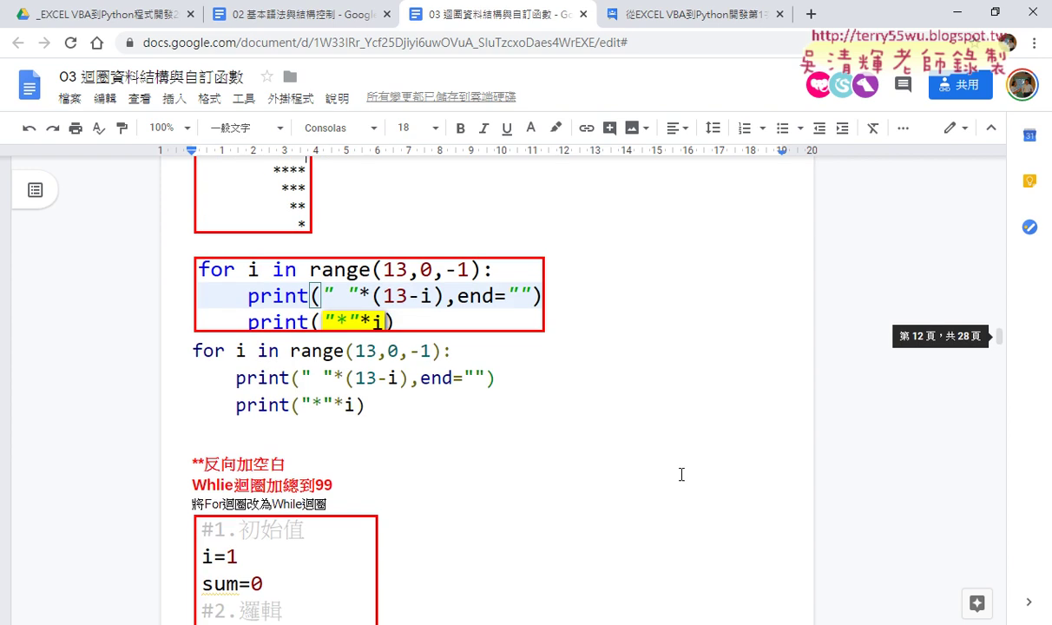
{"action": "scroll", "coordinate": [681, 473], "scroll_direction": "down", "scroll_amount": 2}
{"action": "scroll", "coordinate": [681, 473], "scroll_direction": "down", "scroll_amount": 1}
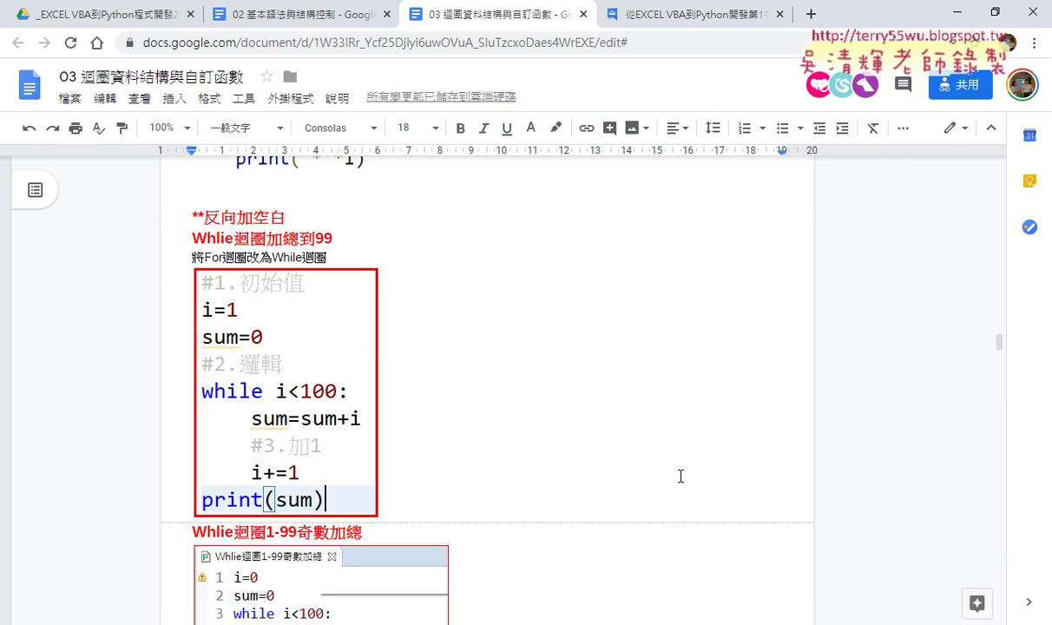
{"action": "scroll", "coordinate": [605, 458], "scroll_direction": "down", "scroll_amount": 1}
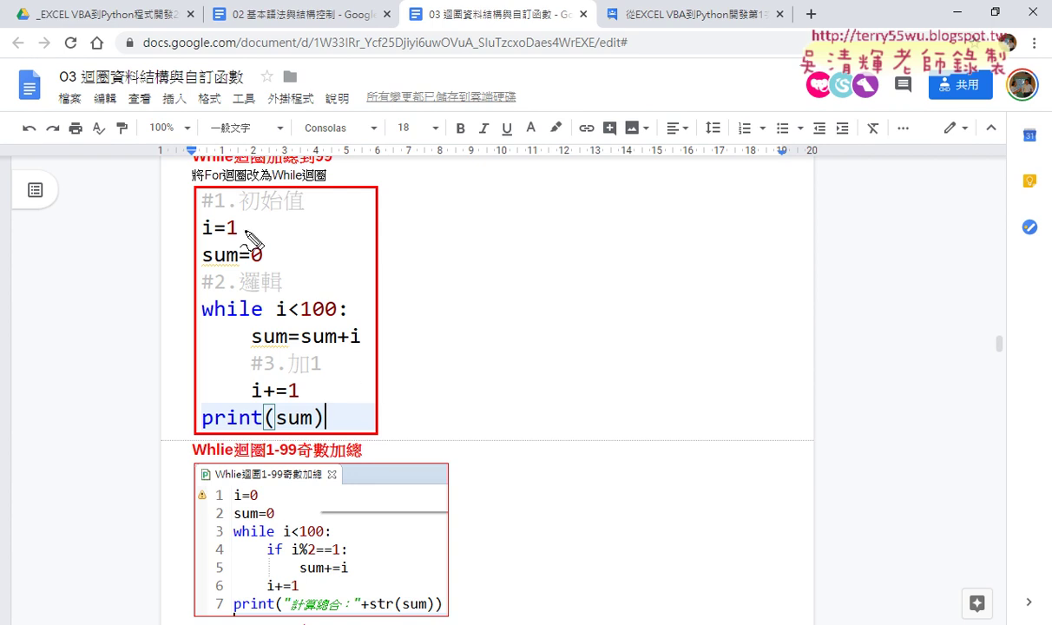
{"action": "left_click_drag", "start_coordinate": [230, 217], "coordinate": [232, 237]}
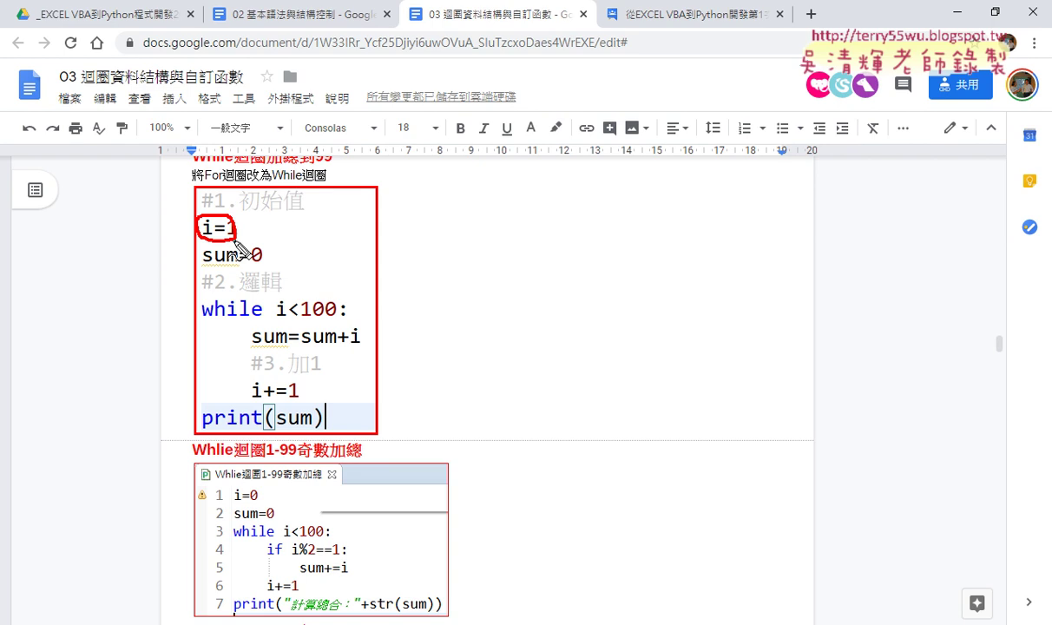
{"action": "left_click_drag", "start_coordinate": [337, 319], "coordinate": [276, 323]}
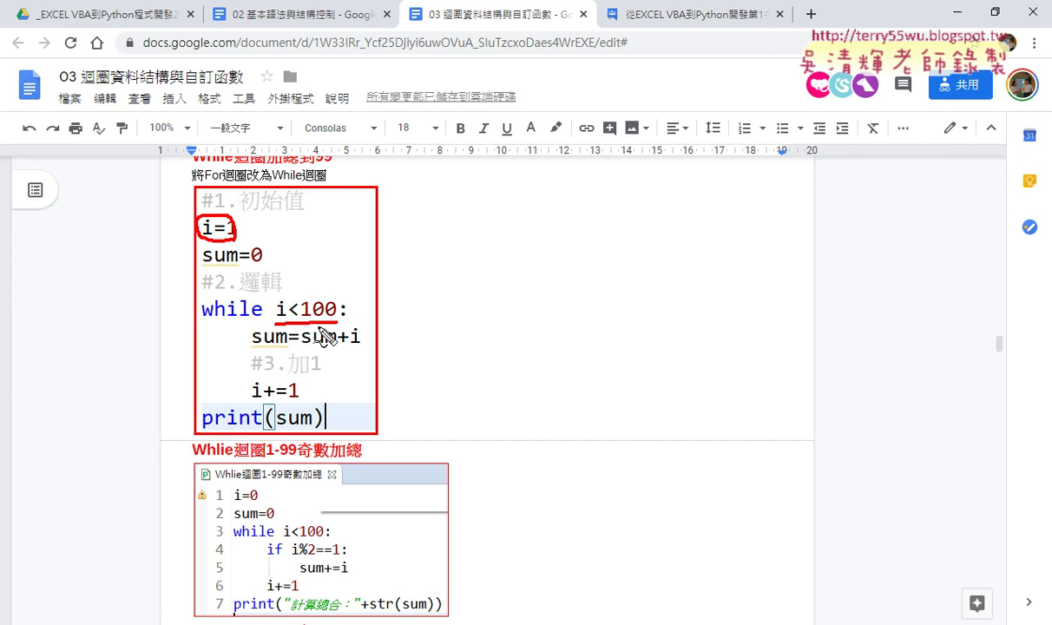
{"action": "mouse_move", "coordinate": [297, 401]}
{"action": "left_mouse_down"}
{"action": "mouse_move", "coordinate": [295, 388]}
{"action": "mouse_move", "coordinate": [301, 401]}
{"action": "left_mouse_up"}
{"action": "mouse_move", "coordinate": [273, 314]}
{"action": "left_mouse_down"}
{"action": "mouse_move", "coordinate": [347, 304]}
{"action": "mouse_move", "coordinate": [335, 321]}
{"action": "left_mouse_up"}
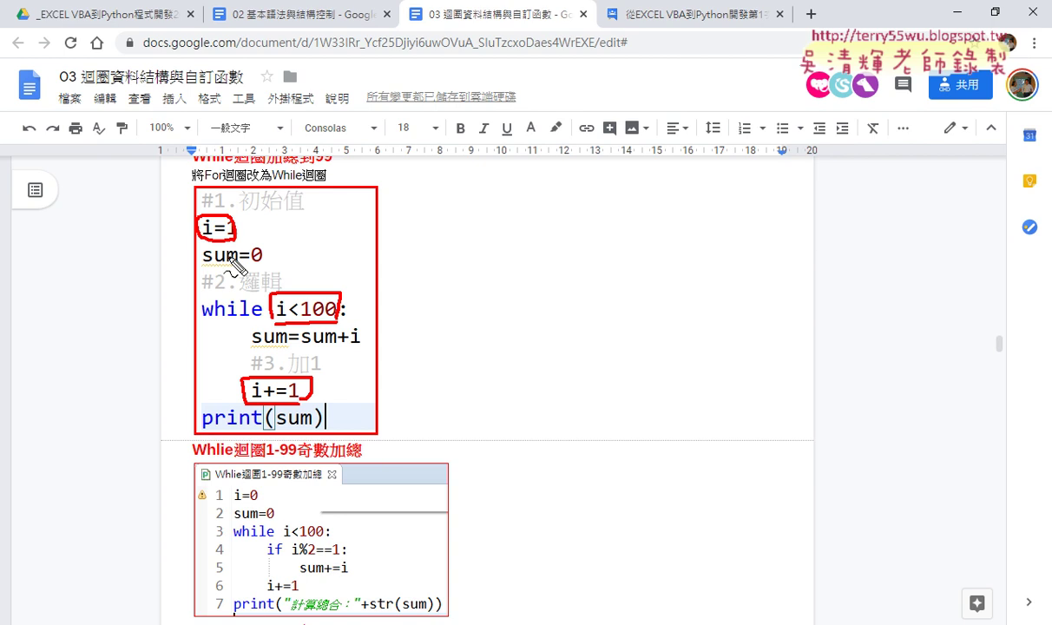
{"action": "key", "text": "Escape"}
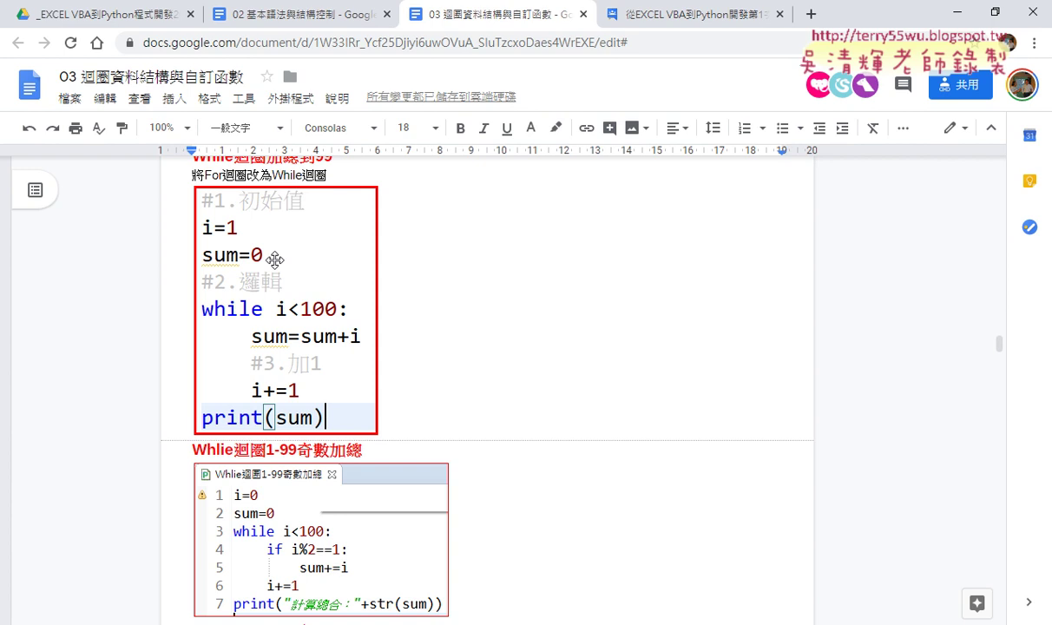
- Scroll past the break, continue and multiplication-table examples and select the heading words 質數判斷
{"action": "scroll", "coordinate": [662, 394], "scroll_direction": "down", "scroll_amount": 1}
{"action": "scroll", "coordinate": [698, 417], "scroll_direction": "down", "scroll_amount": 3}
{"action": "scroll", "coordinate": [697, 417], "scroll_direction": "down", "scroll_amount": 2}
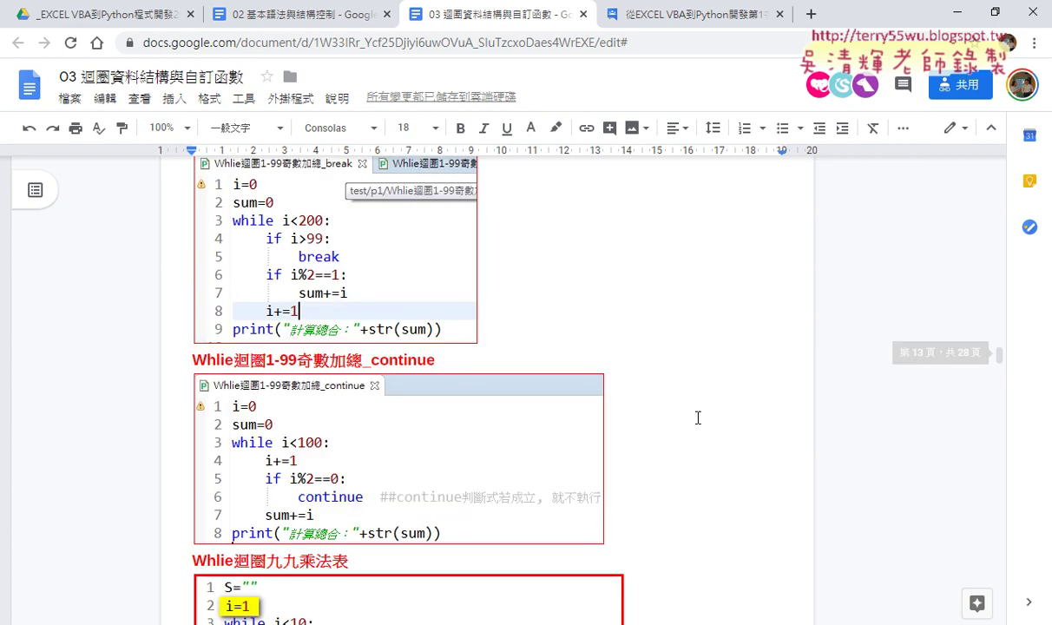
{"action": "scroll", "coordinate": [697, 418], "scroll_direction": "down", "scroll_amount": 2}
{"action": "scroll", "coordinate": [698, 417], "scroll_direction": "down", "scroll_amount": 2}
{"action": "scroll", "coordinate": [698, 417], "scroll_direction": "up", "scroll_amount": 1}
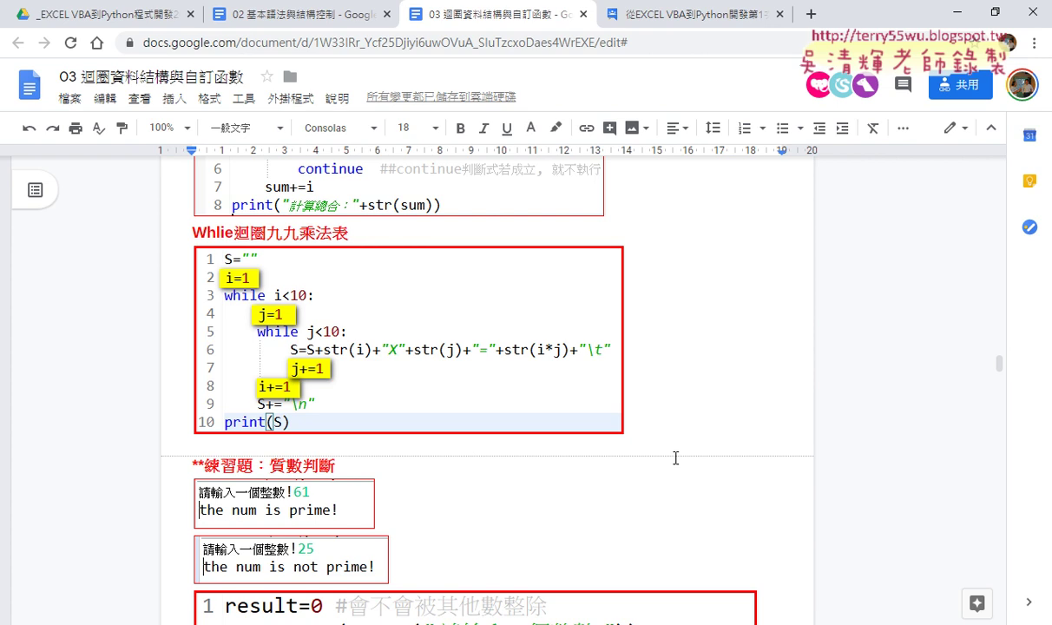
{"action": "scroll", "coordinate": [657, 447], "scroll_direction": "down", "scroll_amount": 2}
{"action": "scroll", "coordinate": [657, 447], "scroll_direction": "down", "scroll_amount": 1}
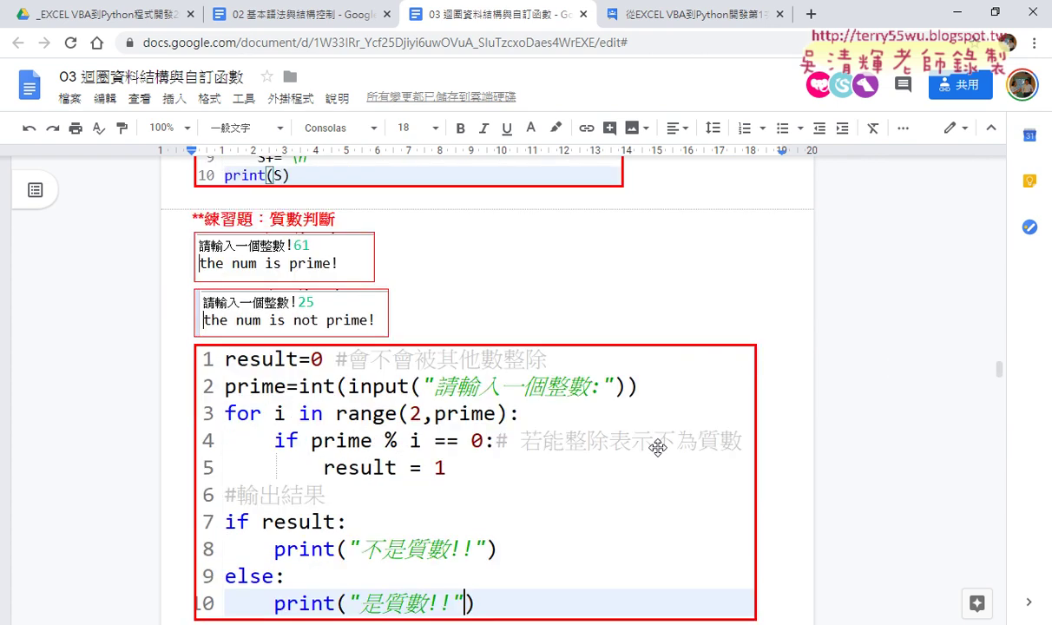
{"action": "left_click", "coordinate": [270, 219]}
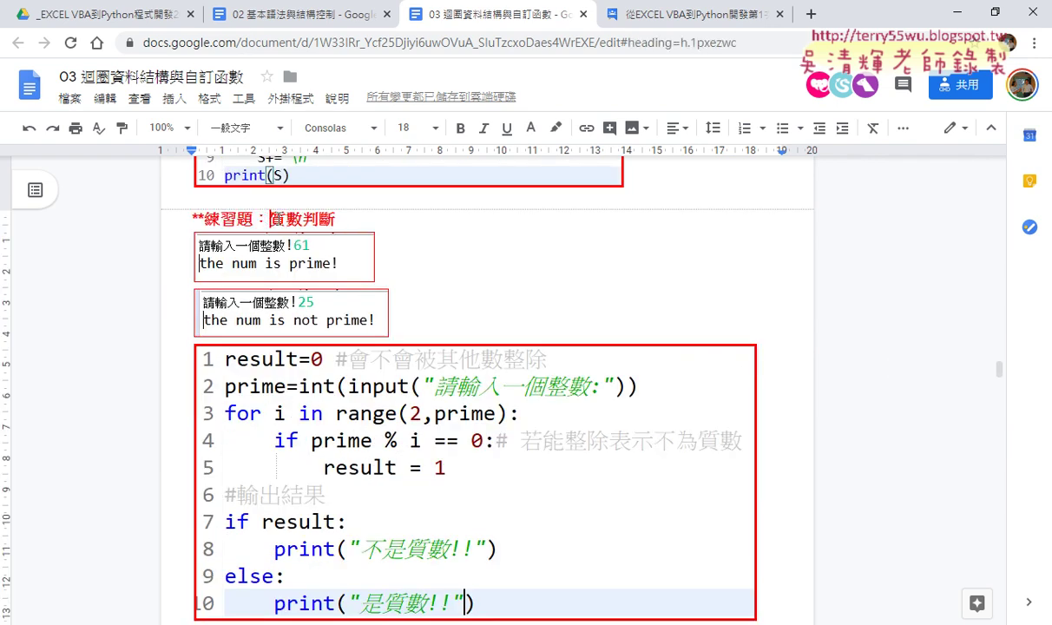
{"action": "left_click_drag", "start_coordinate": [270, 218], "coordinate": [440, 224]}
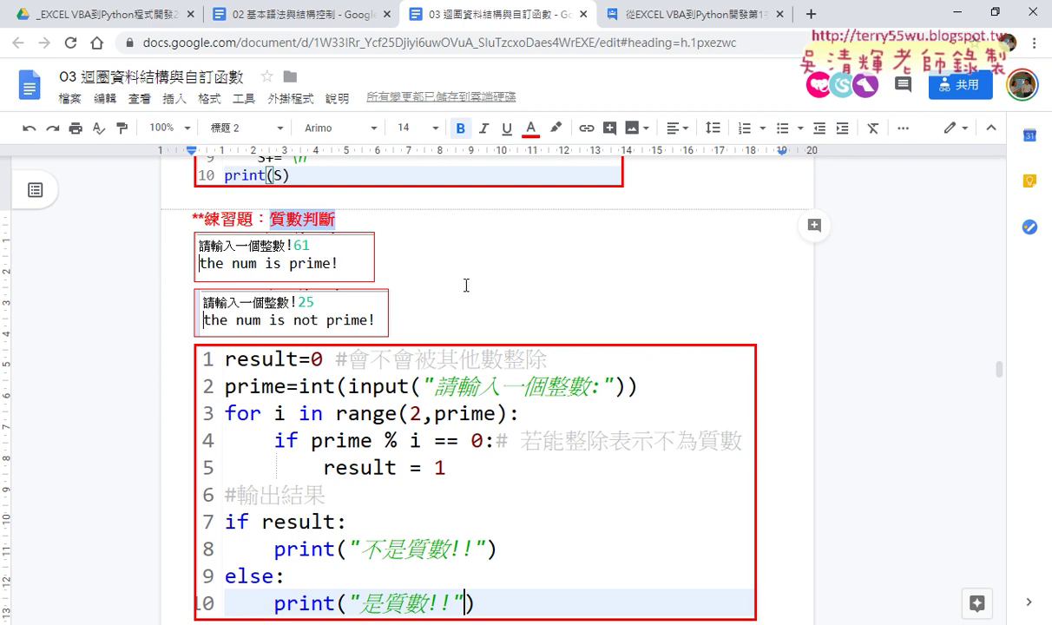
{"action": "scroll", "coordinate": [443, 270], "scroll_direction": "down", "scroll_amount": 2}
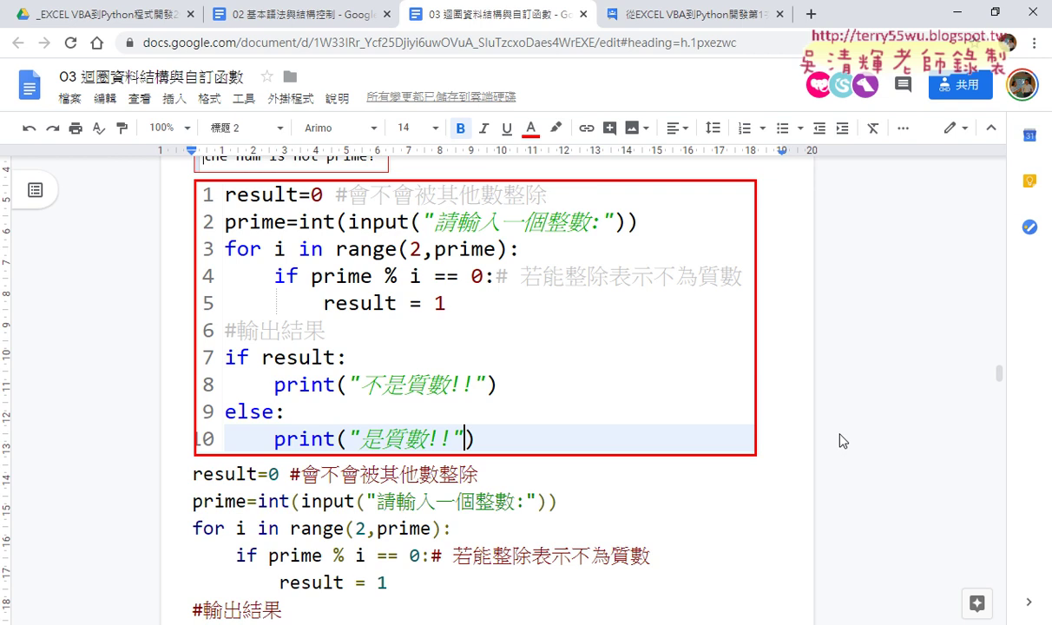
- Scroll past the custom-function and VBA sections and select the 猜數字(1-20) heading words
{"action": "scroll", "coordinate": [846, 450], "scroll_direction": "down", "scroll_amount": 2}
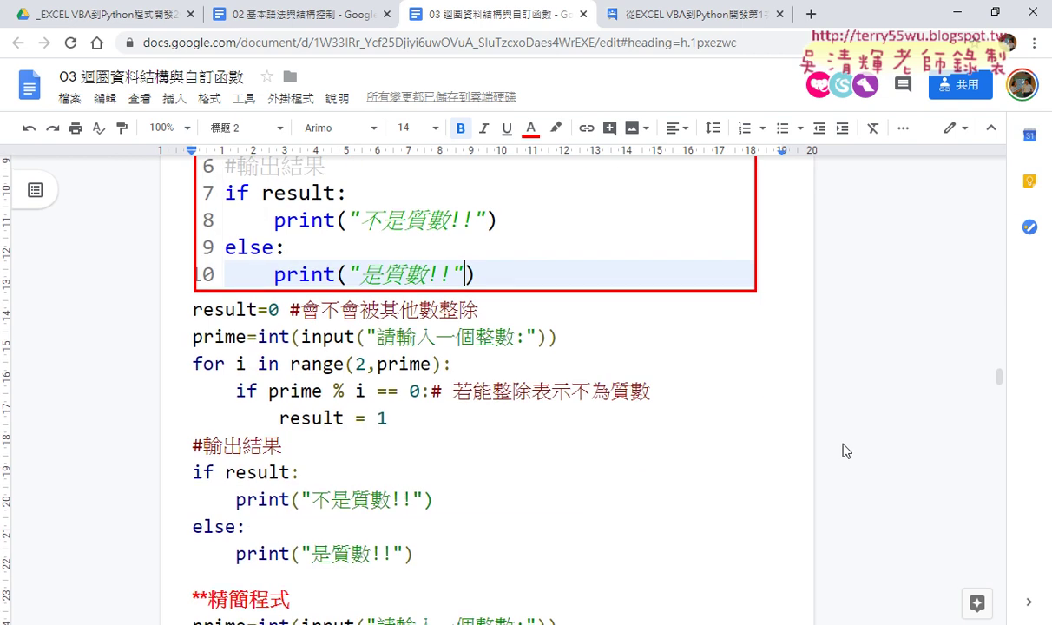
{"action": "scroll", "coordinate": [846, 450], "scroll_direction": "down", "scroll_amount": 2}
{"action": "scroll", "coordinate": [846, 451], "scroll_direction": "down", "scroll_amount": 2}
{"action": "scroll", "coordinate": [846, 450], "scroll_direction": "down", "scroll_amount": 2}
{"action": "scroll", "coordinate": [846, 450], "scroll_direction": "down", "scroll_amount": 2}
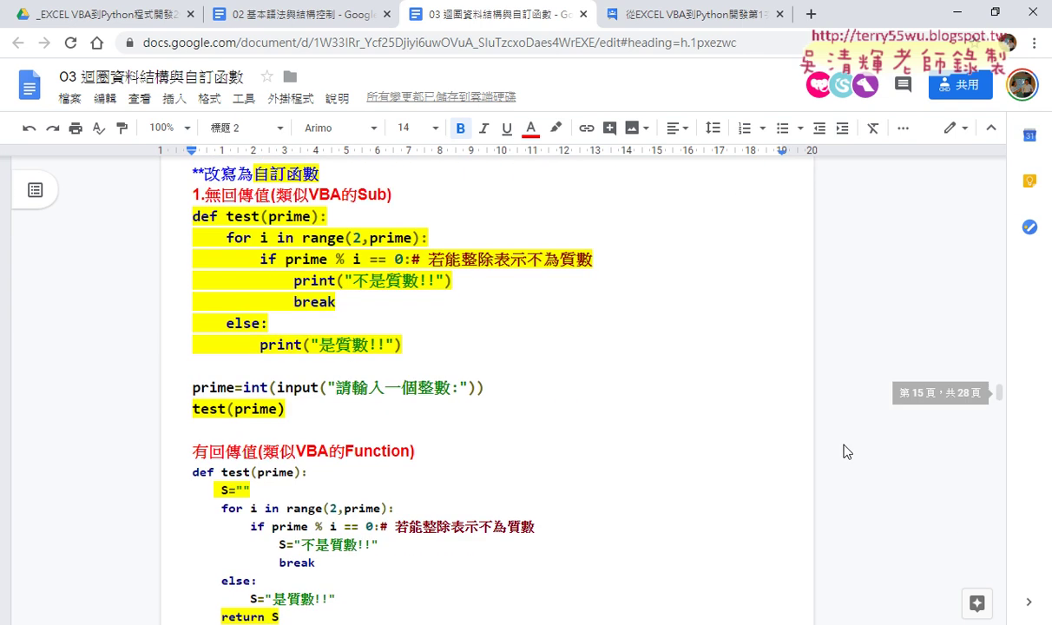
{"action": "scroll", "coordinate": [846, 450], "scroll_direction": "down", "scroll_amount": 3}
{"action": "scroll", "coordinate": [845, 450], "scroll_direction": "down", "scroll_amount": 2}
{"action": "scroll", "coordinate": [846, 450], "scroll_direction": "down", "scroll_amount": 1}
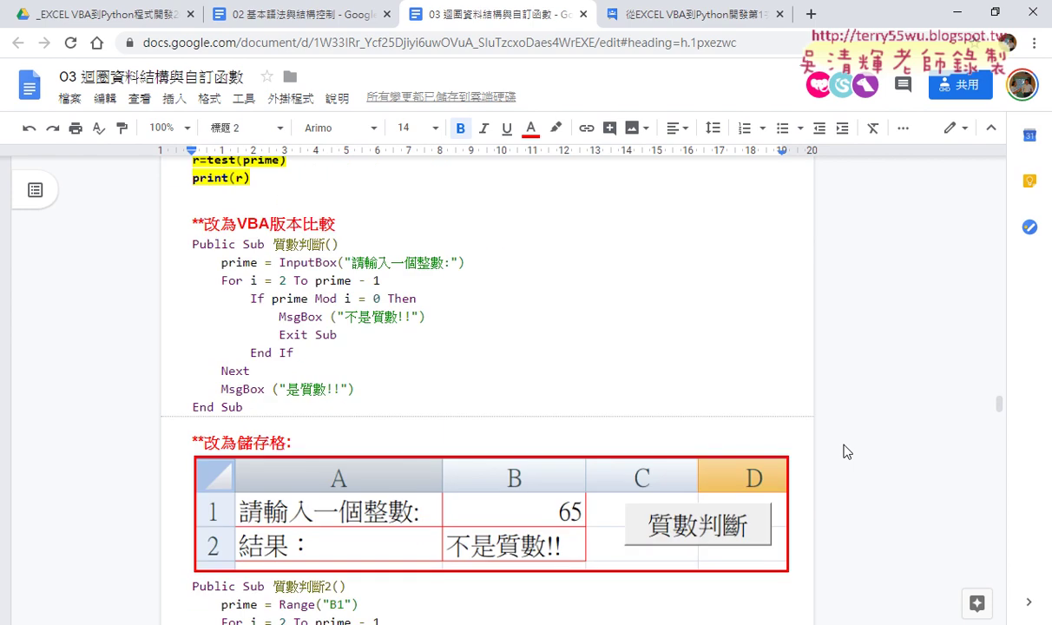
{"action": "scroll", "coordinate": [846, 450], "scroll_direction": "down", "scroll_amount": 1}
{"action": "scroll", "coordinate": [490, 403], "scroll_direction": "down", "scroll_amount": 2}
{"action": "scroll", "coordinate": [490, 403], "scroll_direction": "down", "scroll_amount": 2}
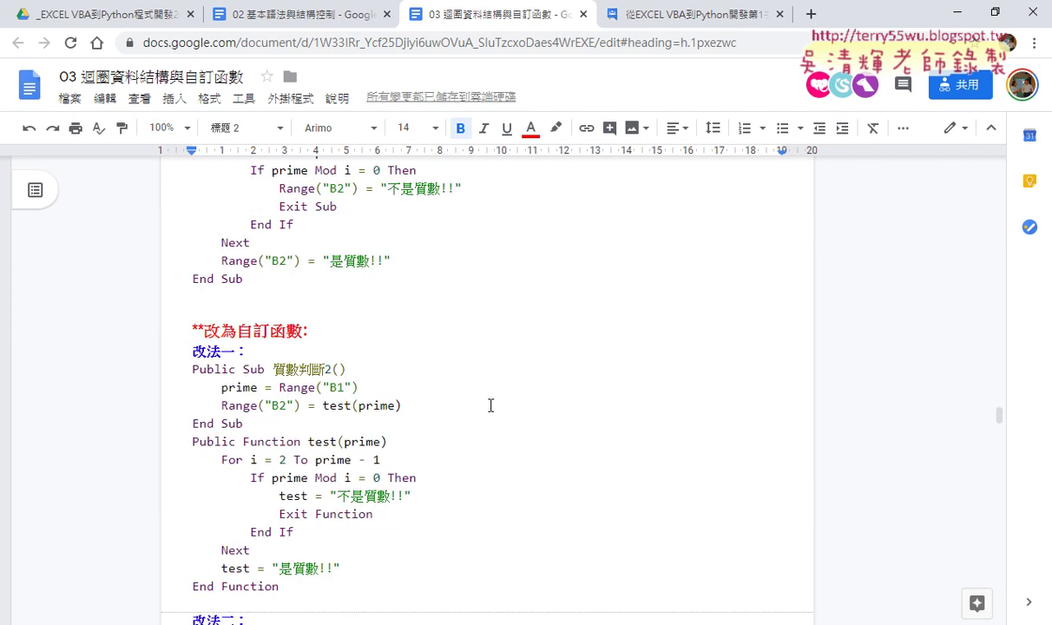
{"action": "scroll", "coordinate": [491, 404], "scroll_direction": "down", "scroll_amount": 4}
{"action": "scroll", "coordinate": [489, 404], "scroll_direction": "down", "scroll_amount": 1}
{"action": "scroll", "coordinate": [490, 405], "scroll_direction": "down", "scroll_amount": 2}
{"action": "scroll", "coordinate": [490, 404], "scroll_direction": "down", "scroll_amount": 2}
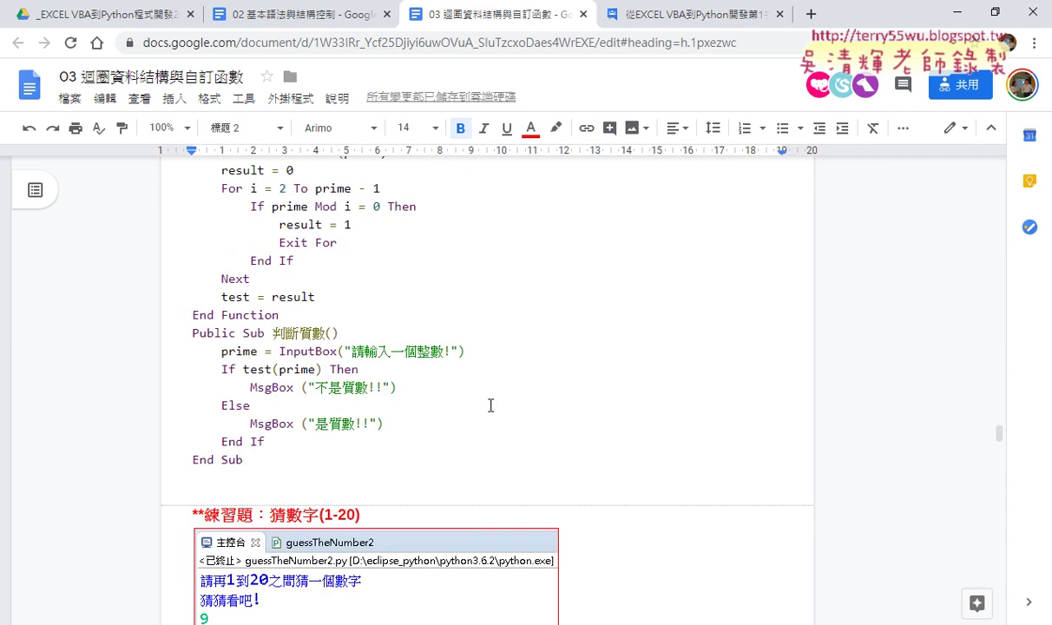
{"action": "scroll", "coordinate": [490, 405], "scroll_direction": "down", "scroll_amount": 1}
{"action": "scroll", "coordinate": [490, 404], "scroll_direction": "down", "scroll_amount": 1}
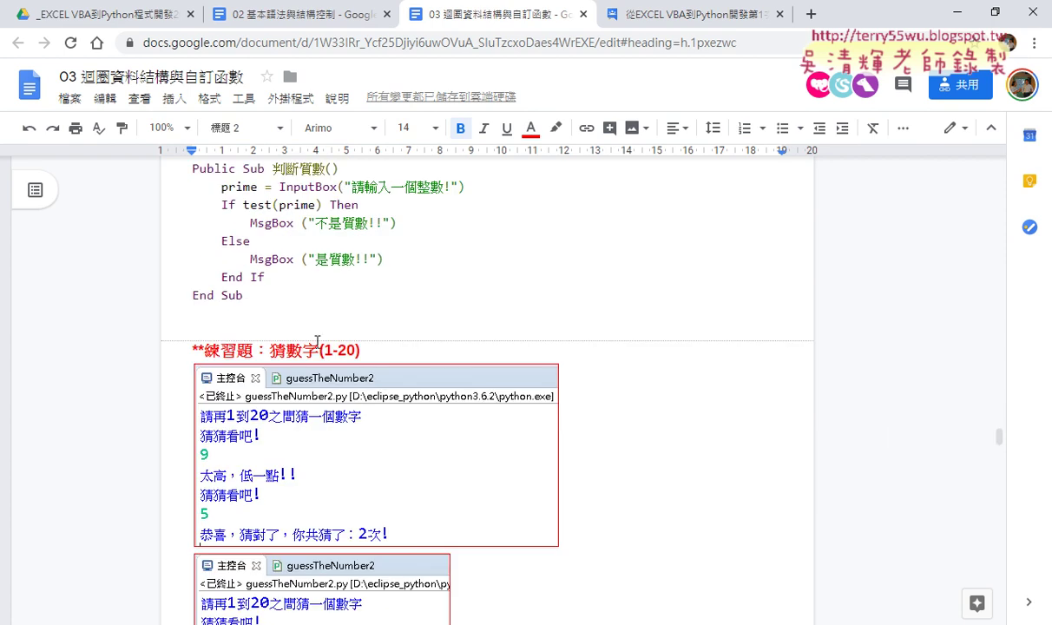
{"action": "left_click_drag", "start_coordinate": [269, 350], "coordinate": [392, 357]}
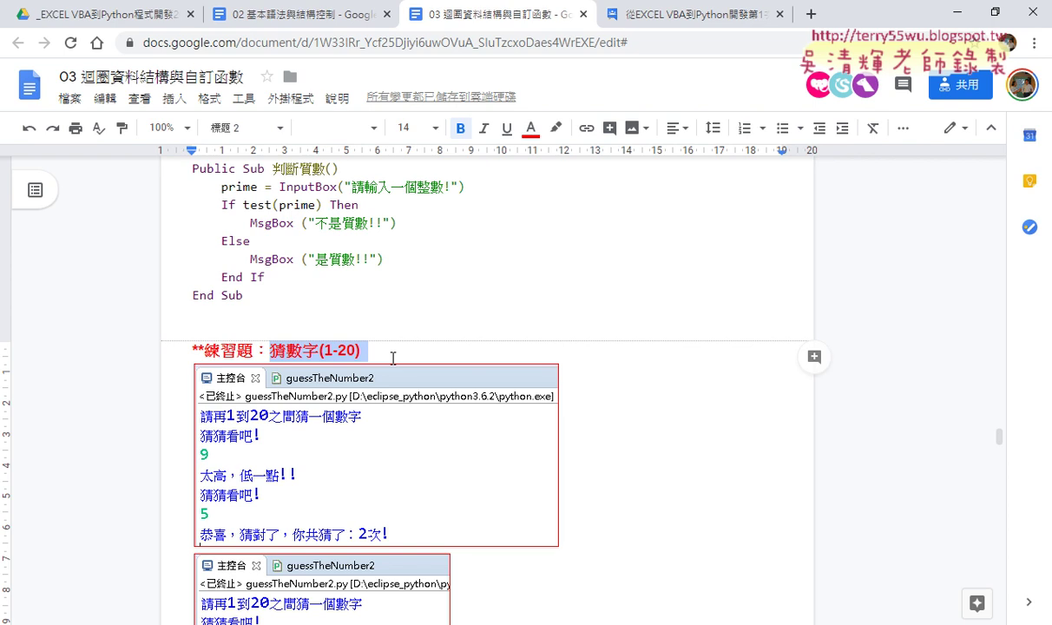
- Scroll to the guessTheNumber_while solution image with its 太低/太高 hints and plain-text copy
{"action": "scroll", "coordinate": [622, 359], "scroll_direction": "down", "scroll_amount": 3}
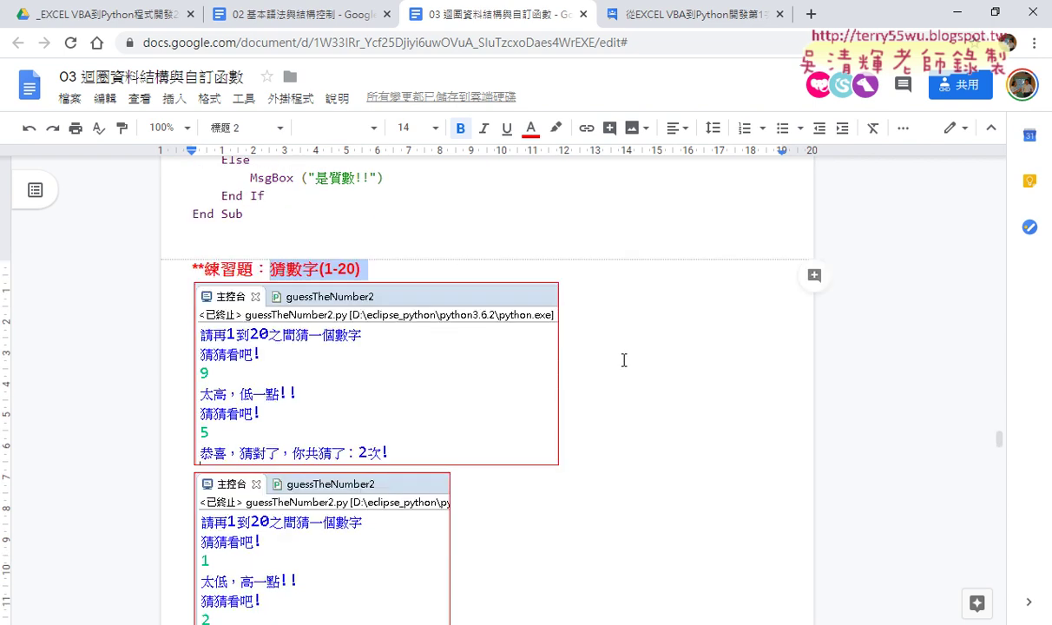
{"action": "scroll", "coordinate": [622, 362], "scroll_direction": "down", "scroll_amount": 3}
{"action": "scroll", "coordinate": [620, 359], "scroll_direction": "down", "scroll_amount": 1}
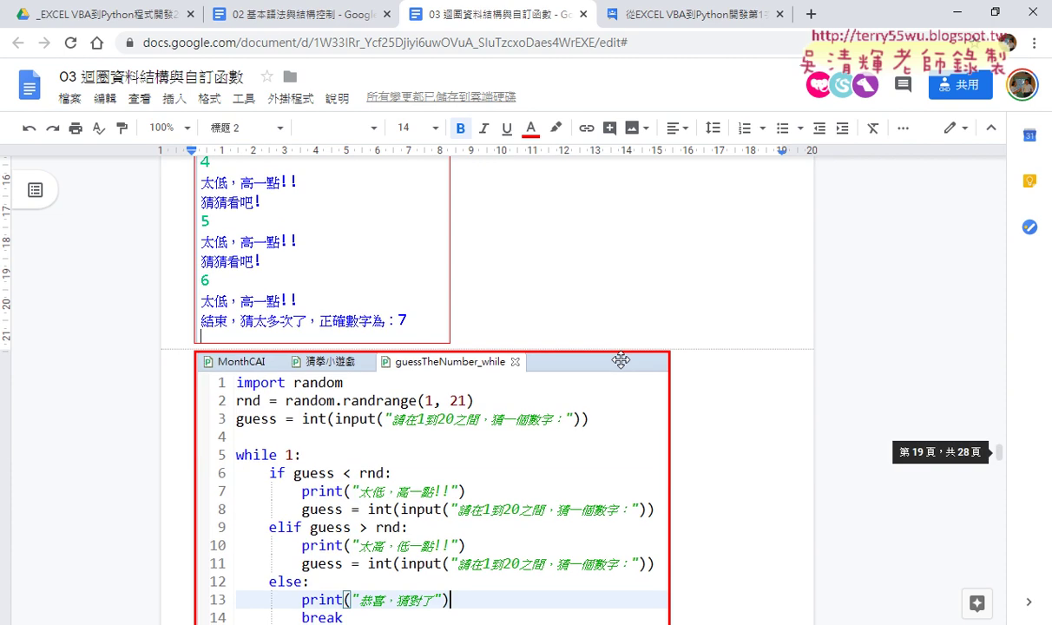
{"action": "scroll", "coordinate": [621, 359], "scroll_direction": "down", "scroll_amount": 1}
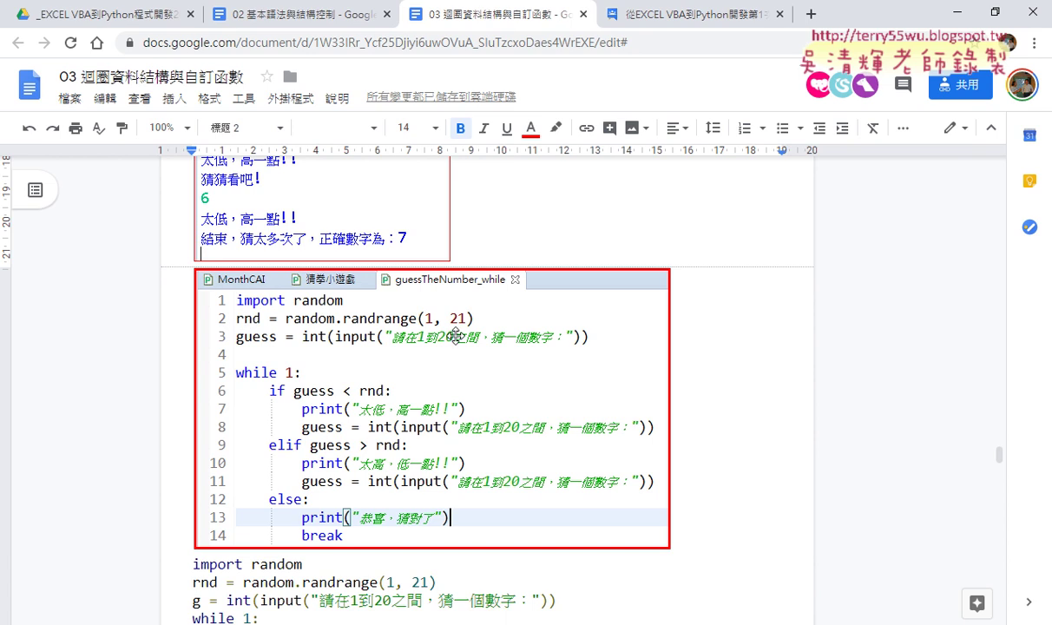
{"action": "scroll", "coordinate": [442, 326], "scroll_direction": "down", "scroll_amount": 1}
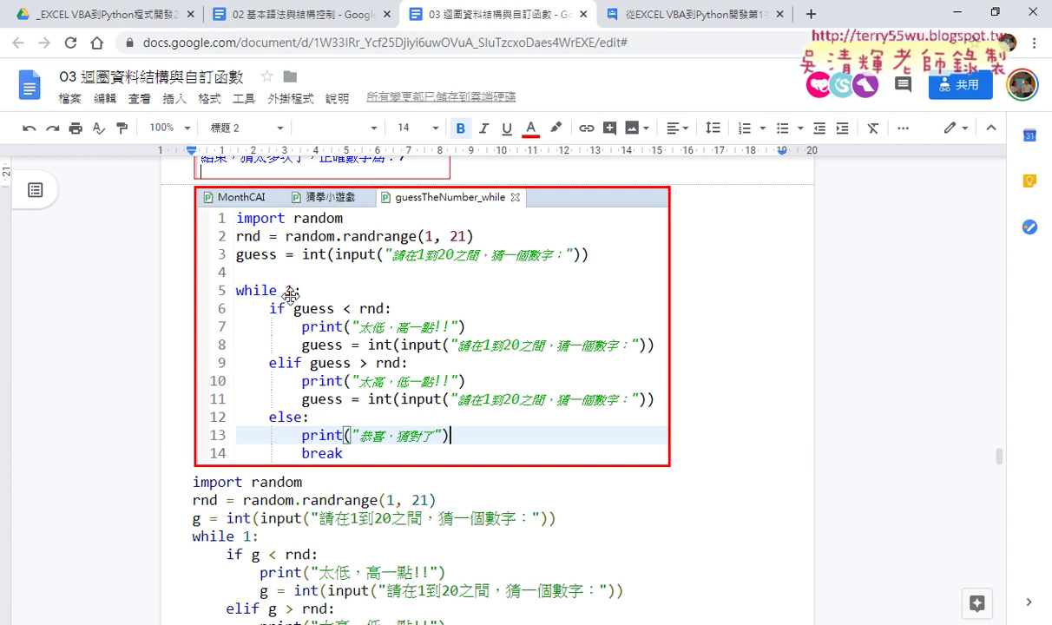
{"action": "scroll", "coordinate": [295, 321], "scroll_direction": "down", "scroll_amount": 1}
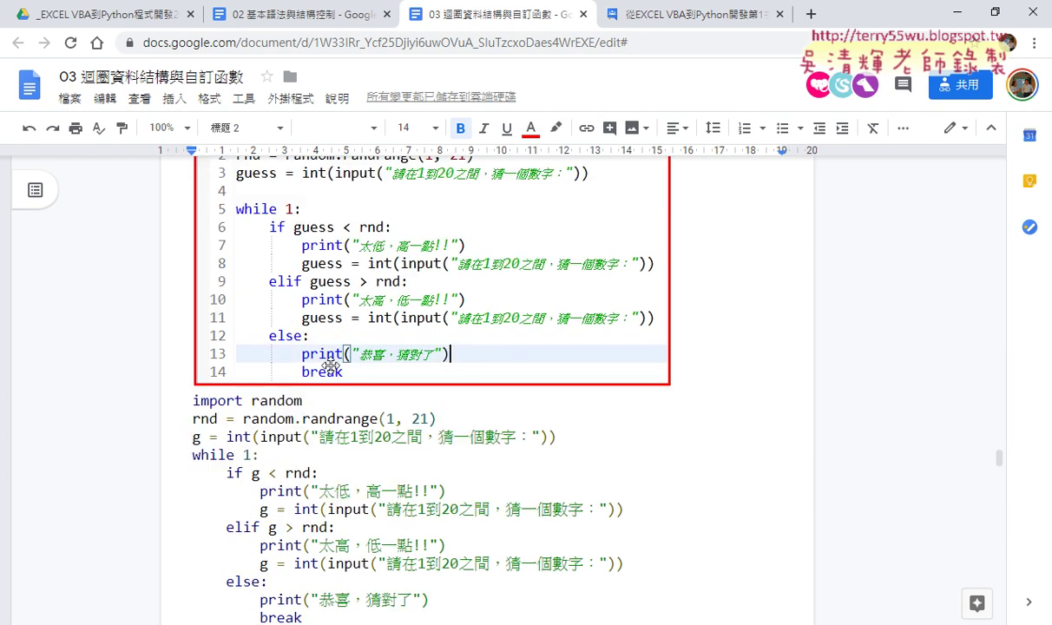